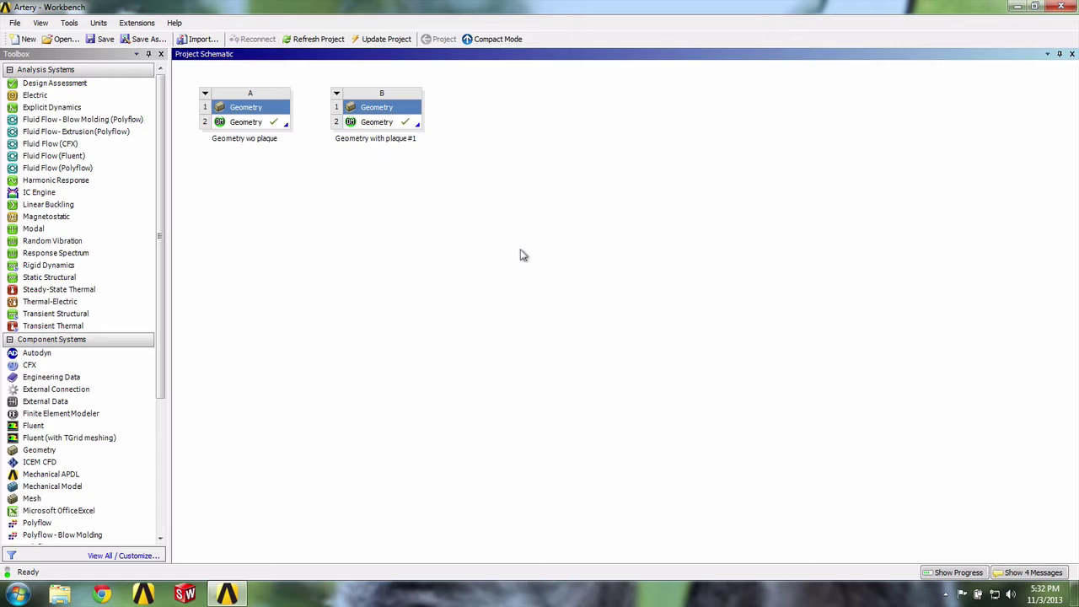
# Duplicate the no-plaque system A and rename the copy 'Geometry with plaque #2'.
pyautogui.click(204, 93)
pyautogui.click(235, 125)
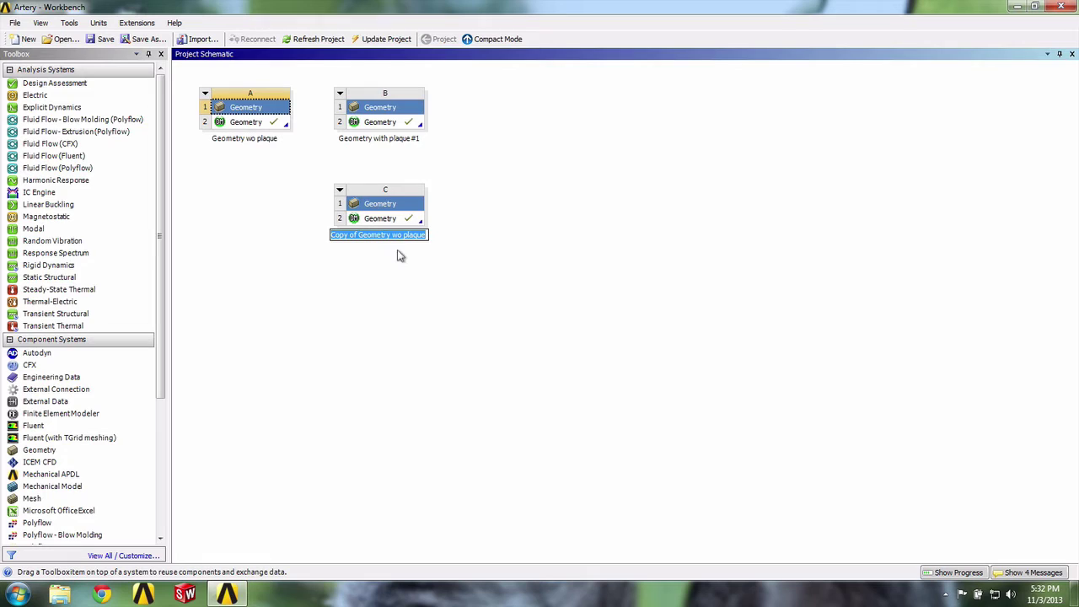
pyautogui.write('Geometry with plaque #2')
pyautogui.click(438, 360)
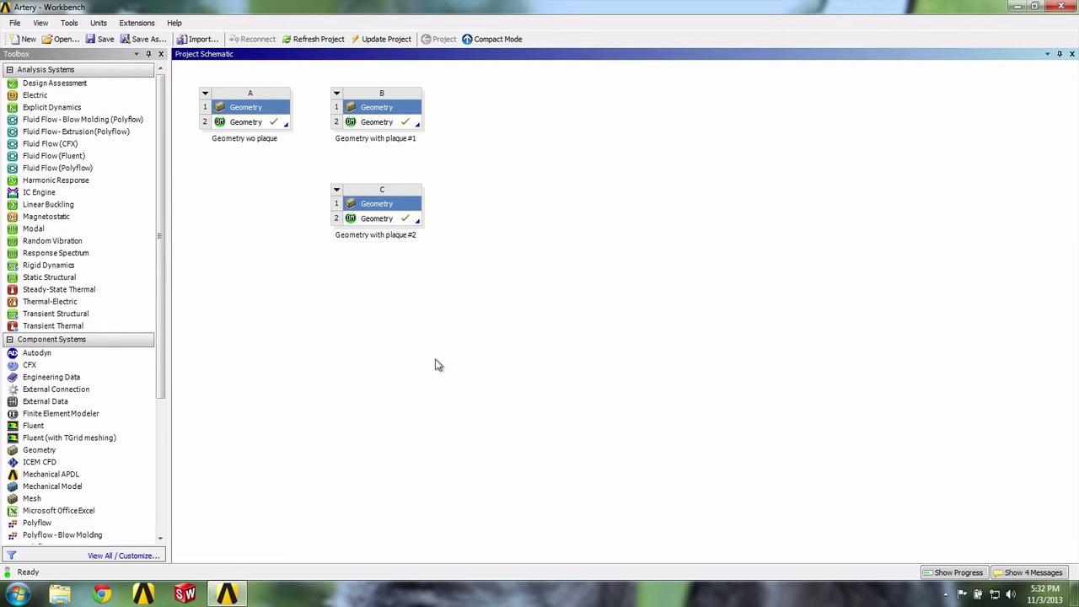
# Open system C's geometry in DesignModeler and switch to sketching Sketch1.
pyautogui.doubleClick(377, 220)
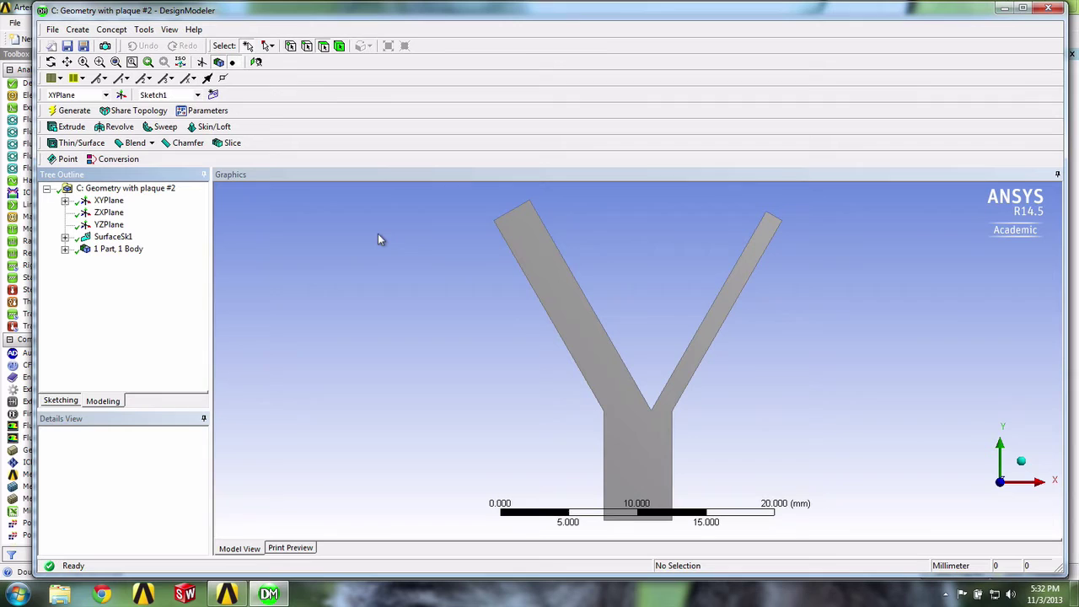
pyautogui.click(64, 401)
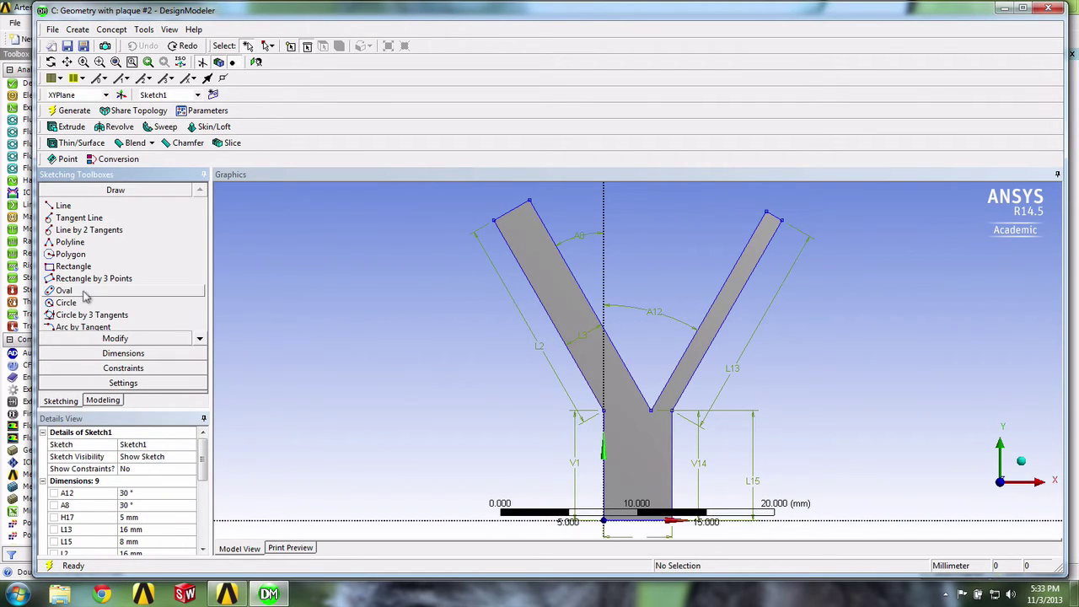
pyautogui.click(200, 341)
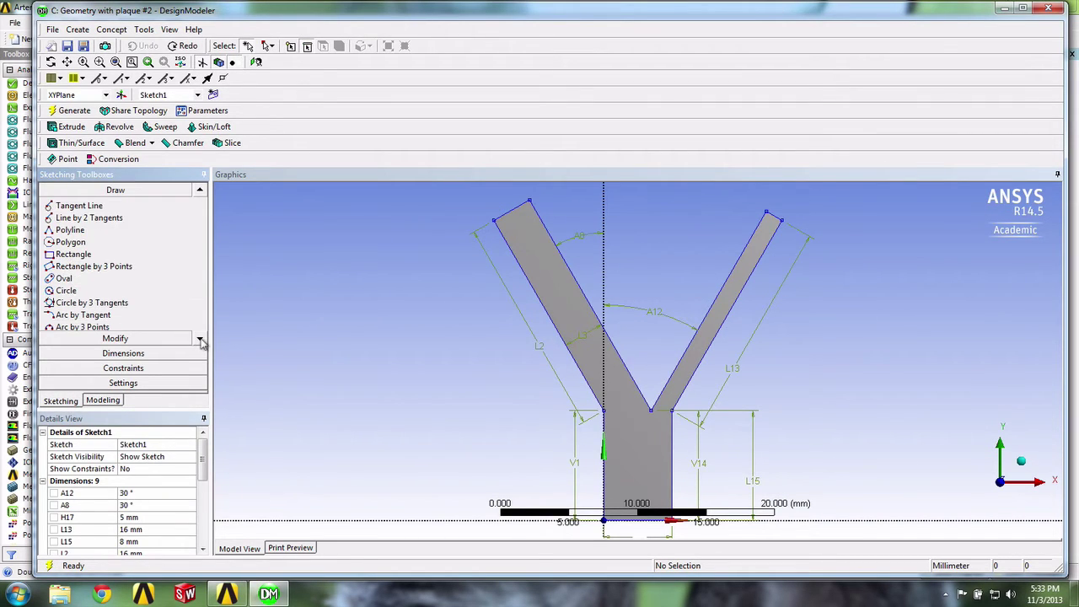
# Draw two three-point arcs, one on the right stem edge and one on the left branch edge near the junction.
pyautogui.click(93, 327)
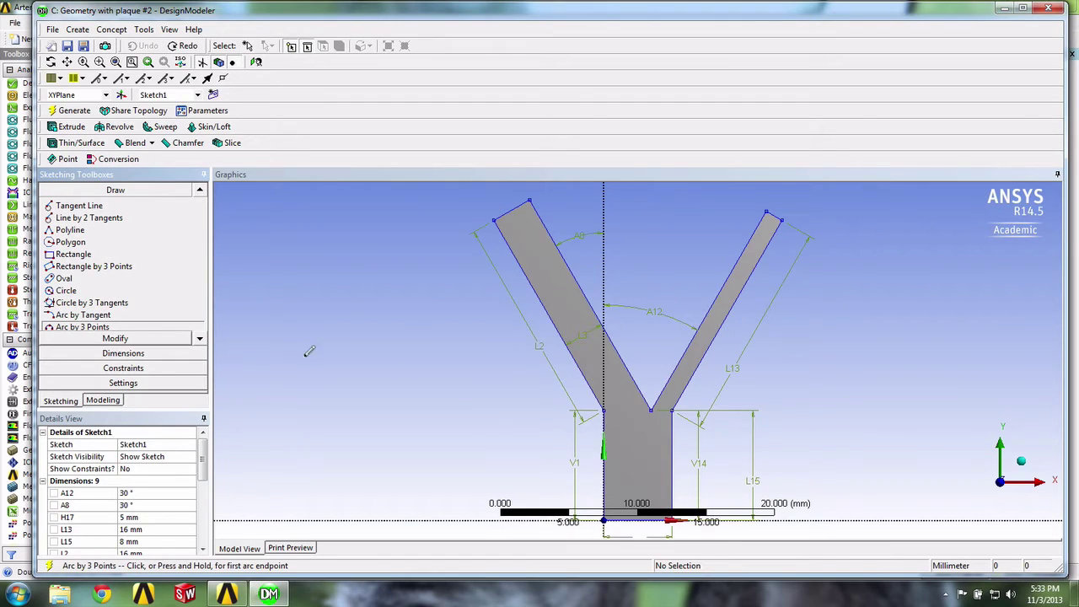
pyautogui.click(672, 411)
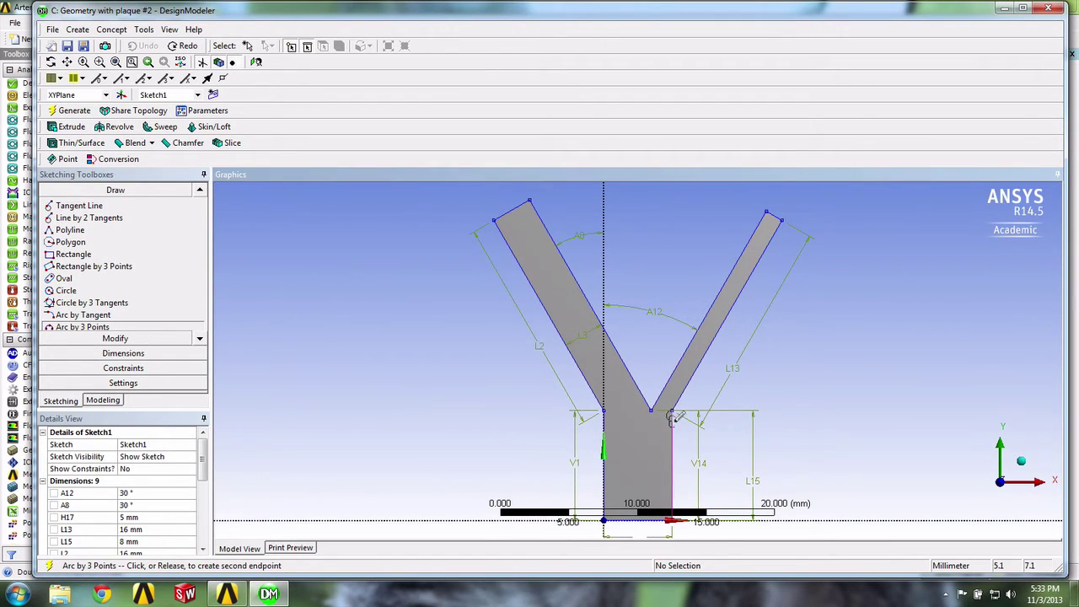
pyautogui.click(672, 451)
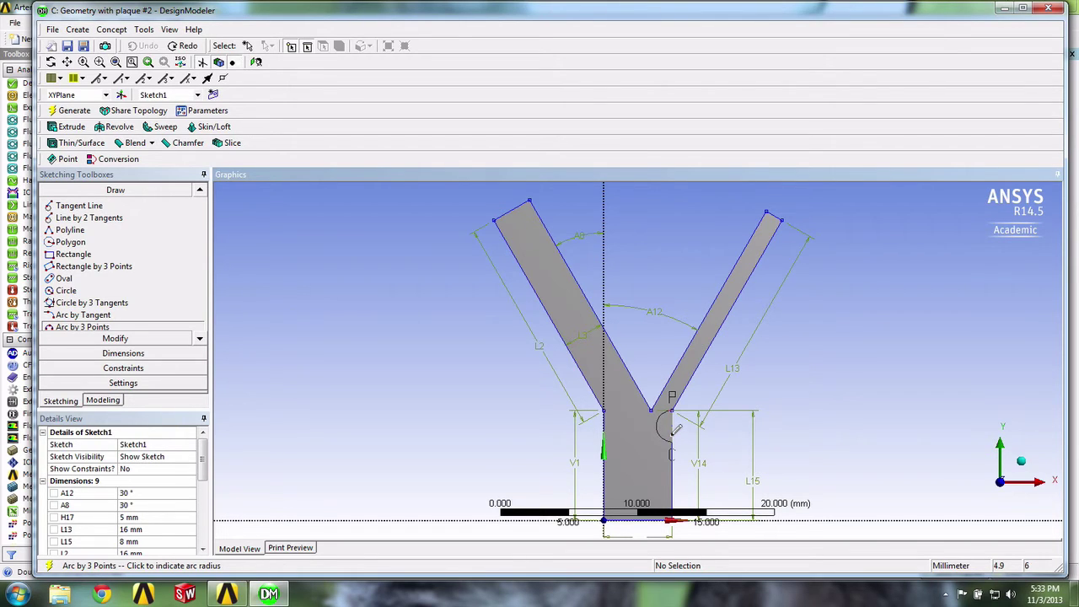
pyautogui.click(674, 428)
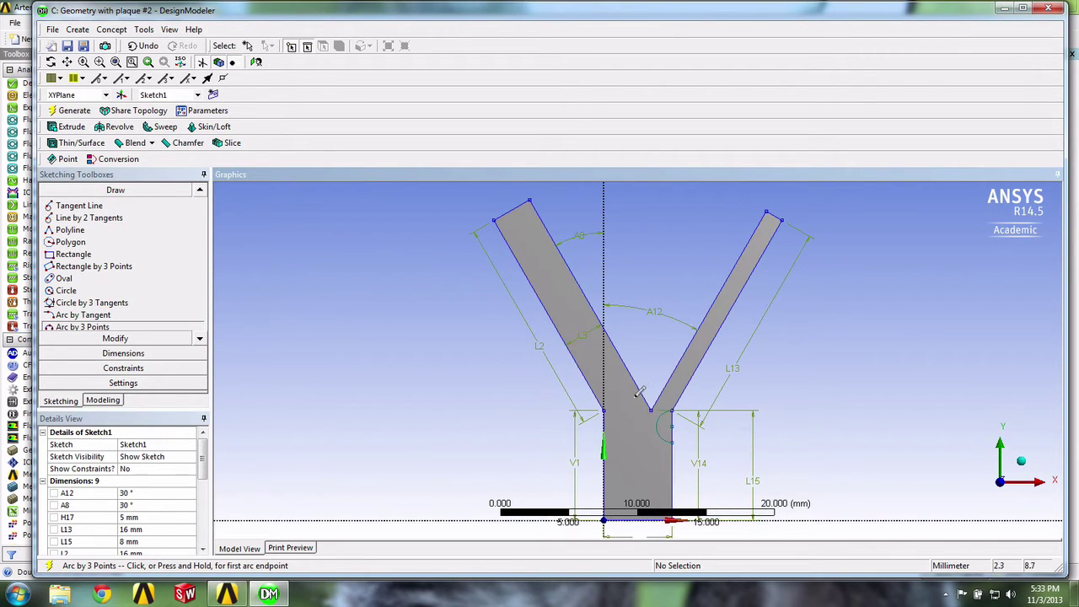
pyautogui.click(635, 378)
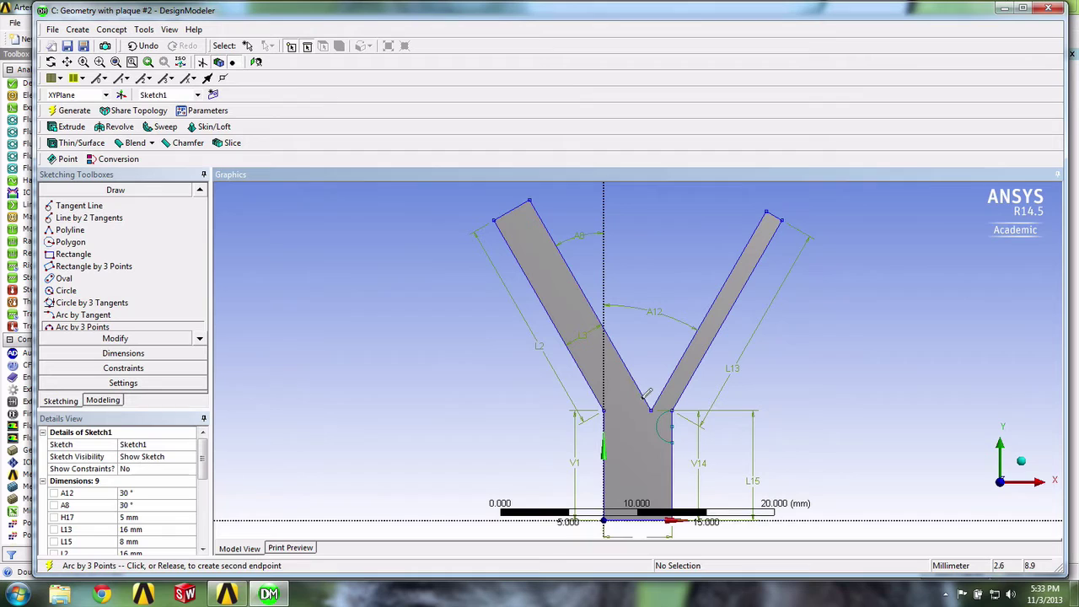
pyautogui.click(651, 409)
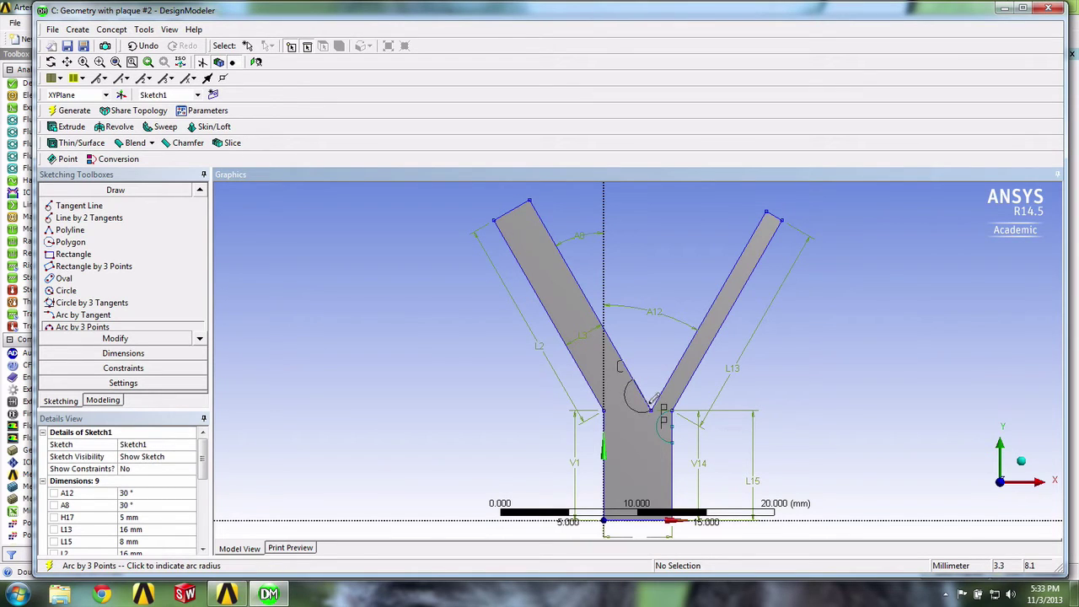
pyautogui.click(646, 395)
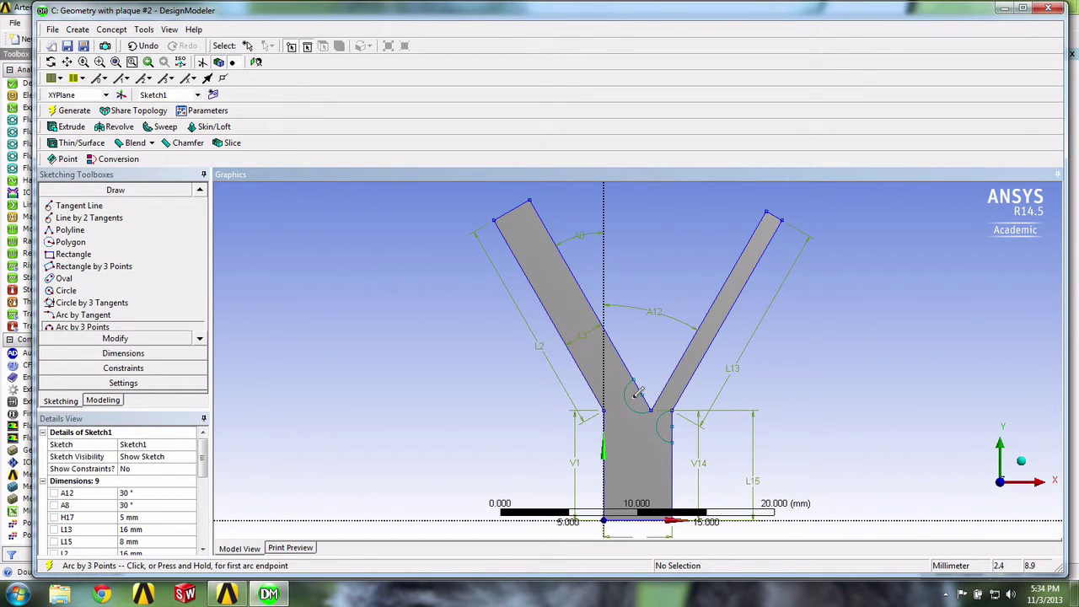
# Add diameter dimensions D19 and D20 to the stem arc and the junction arc.
pyautogui.click(176, 355)
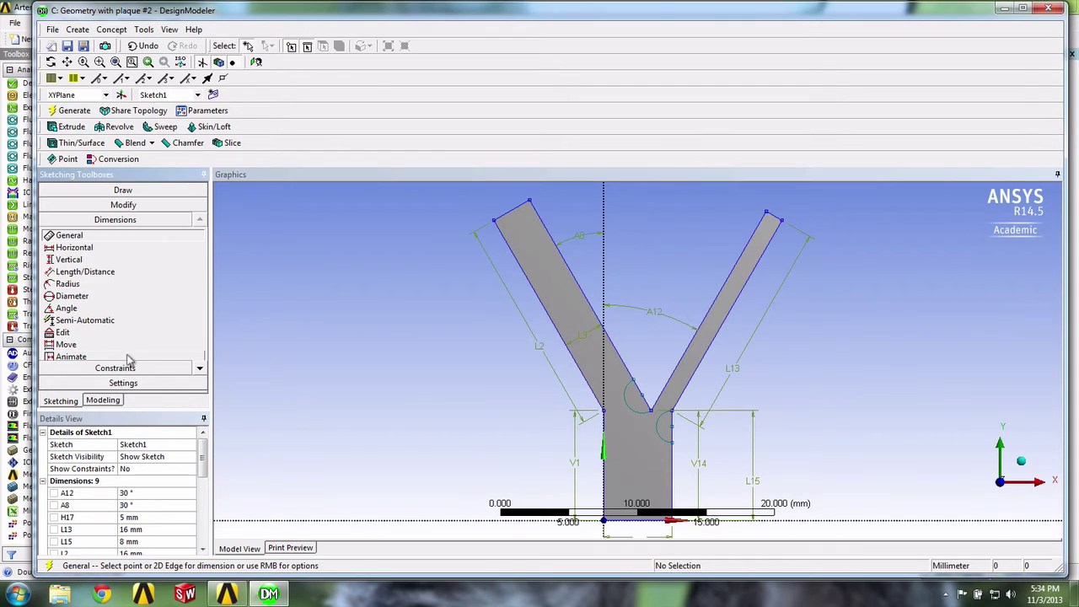
pyautogui.click(84, 296)
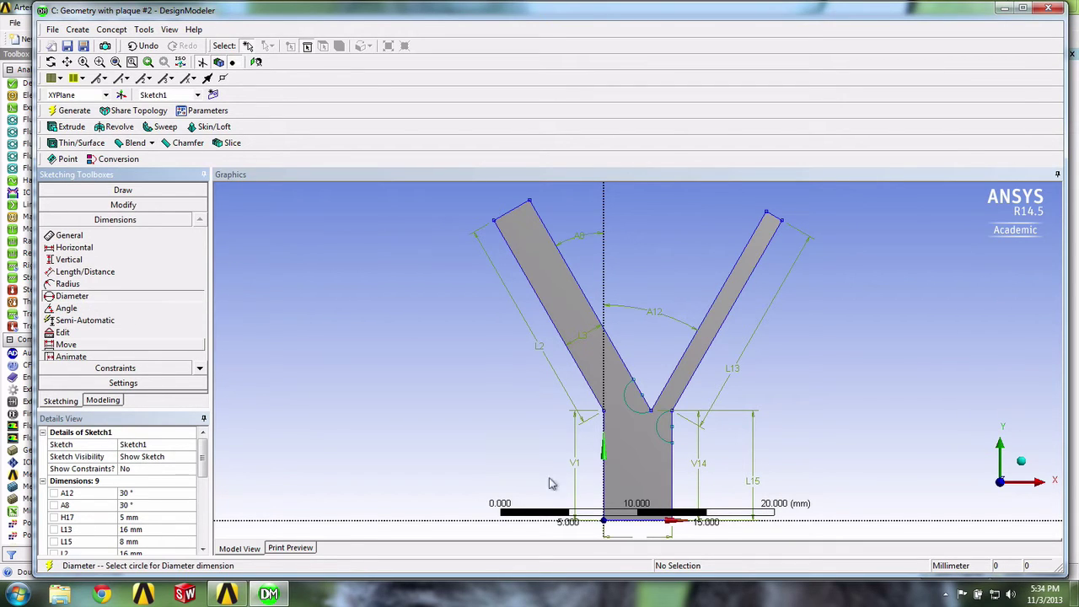
pyautogui.click(663, 436)
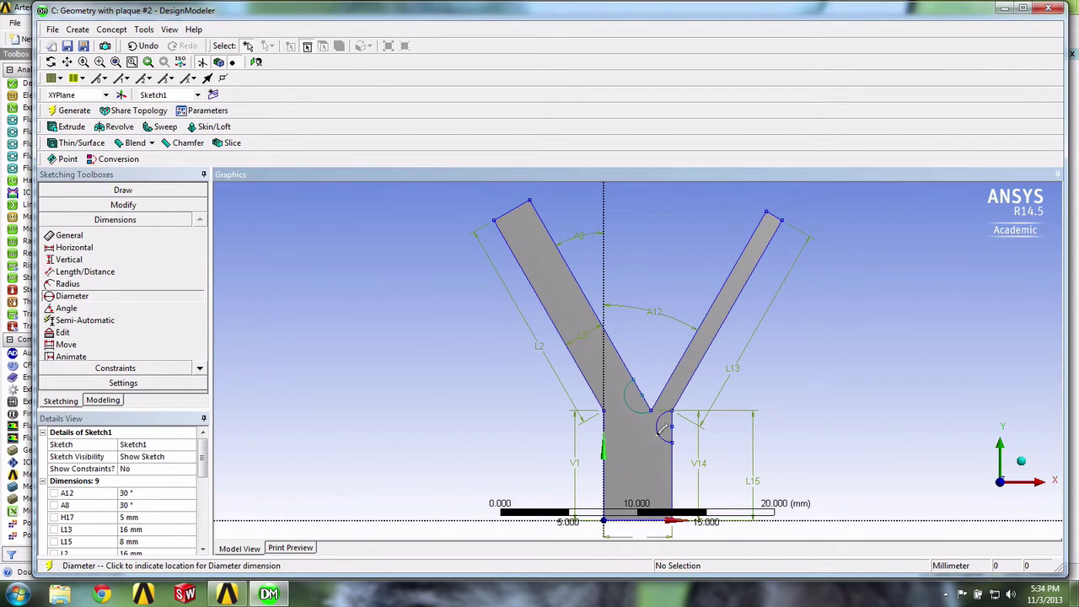
pyautogui.click(715, 428)
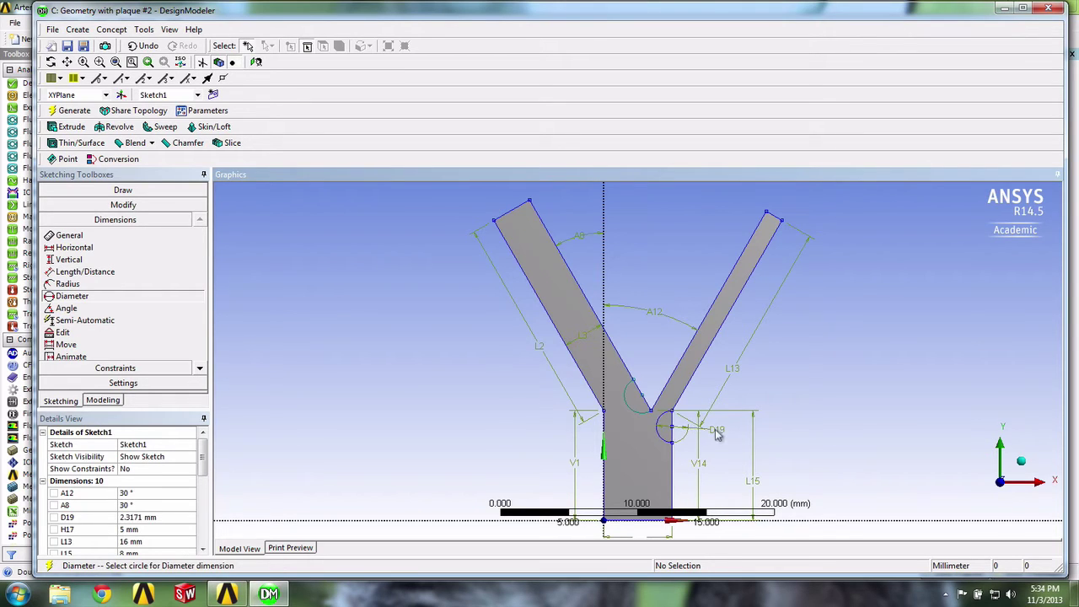
pyautogui.click(632, 412)
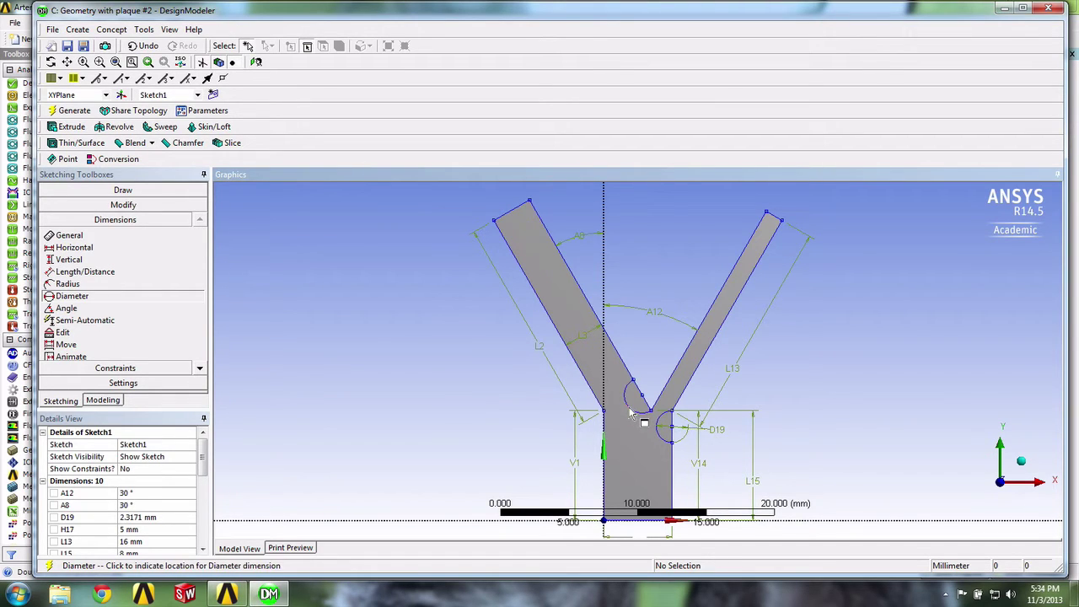
pyautogui.click(670, 372)
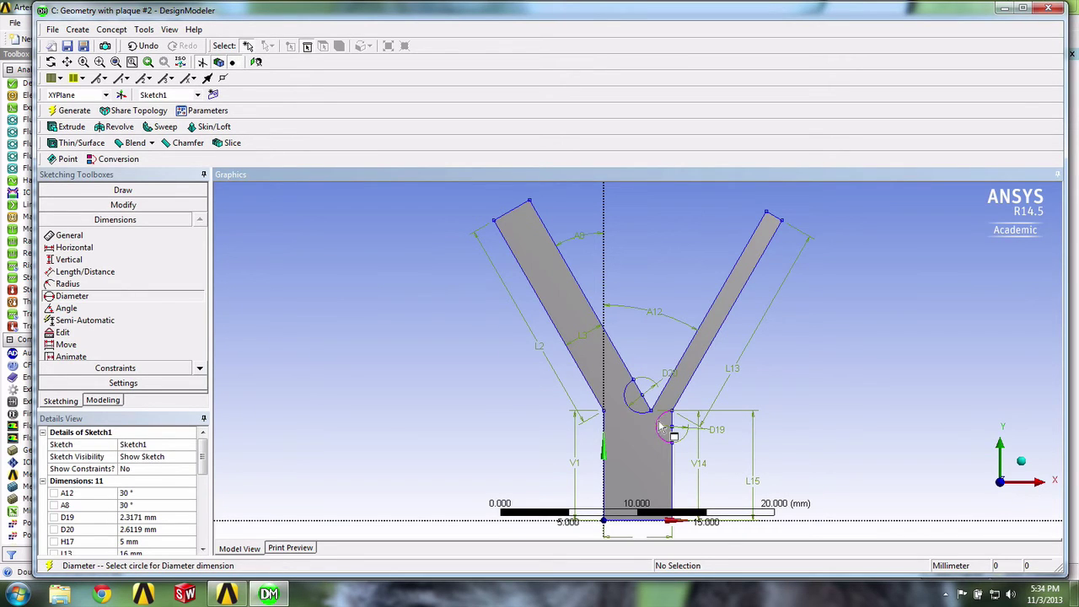
# Set both D19 and D20 to 3 mm in the Details View.
pyautogui.click(203, 548)
pyautogui.click(203, 549)
pyautogui.click(203, 549)
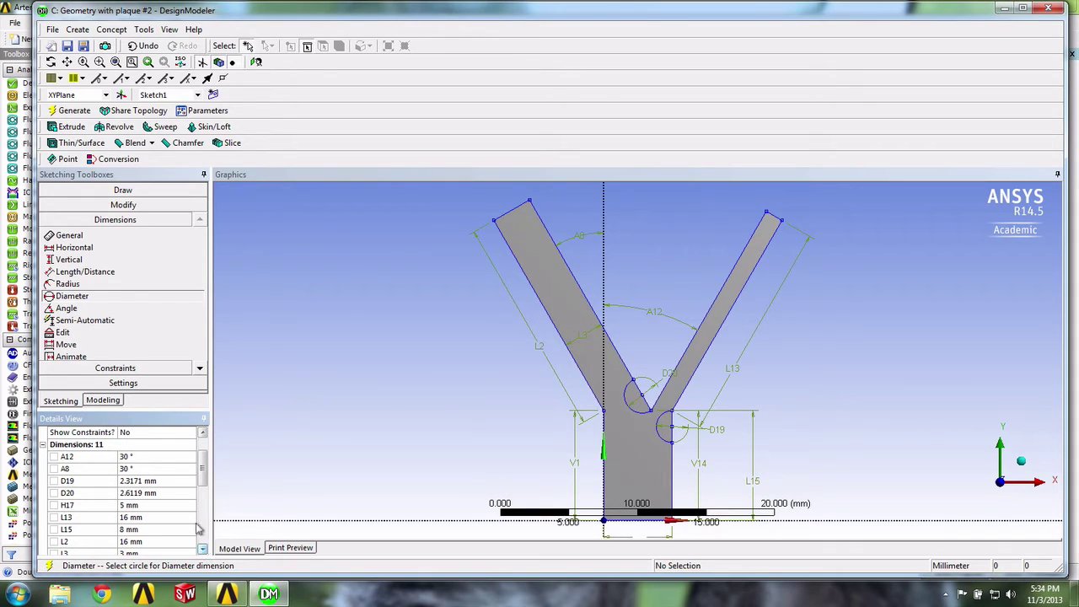
pyautogui.click(146, 479)
pyautogui.write('3')
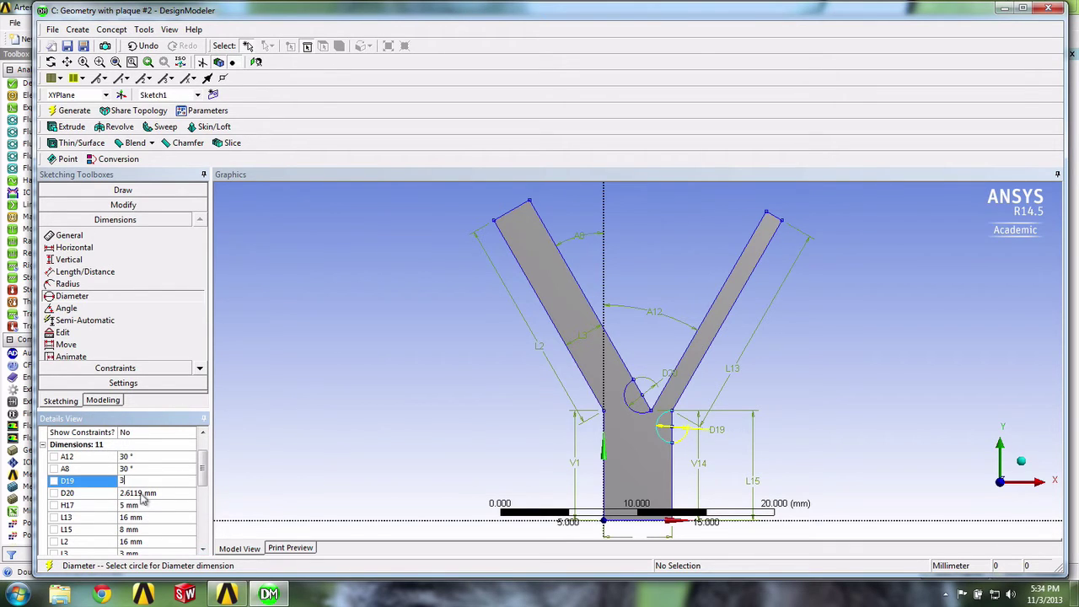
pyautogui.press('Return')
pyautogui.click(139, 529)
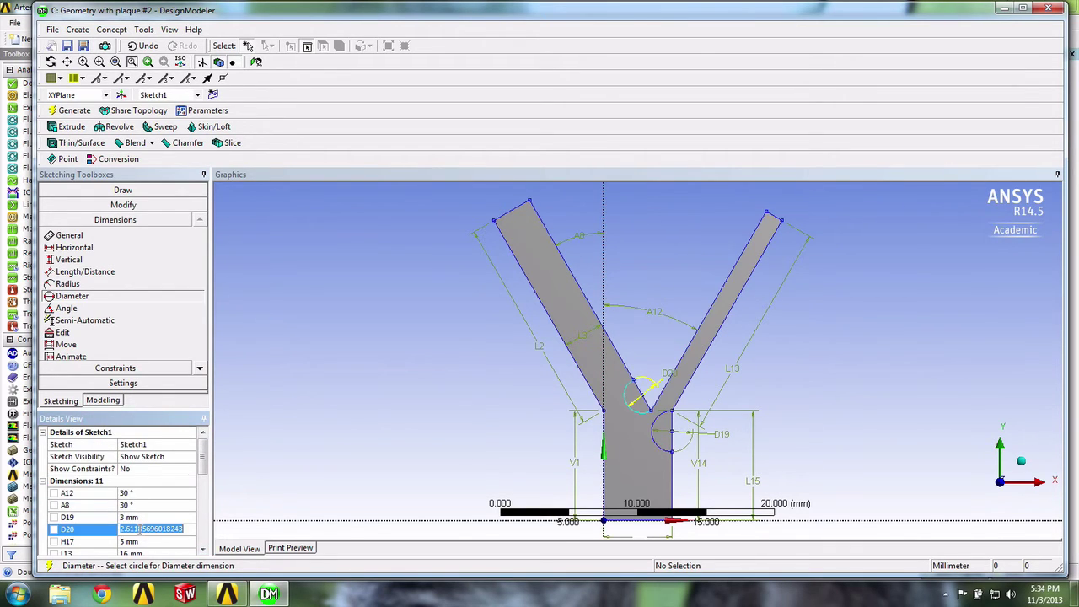
pyautogui.write('3')
pyautogui.press('Return')
pyautogui.click(158, 515)
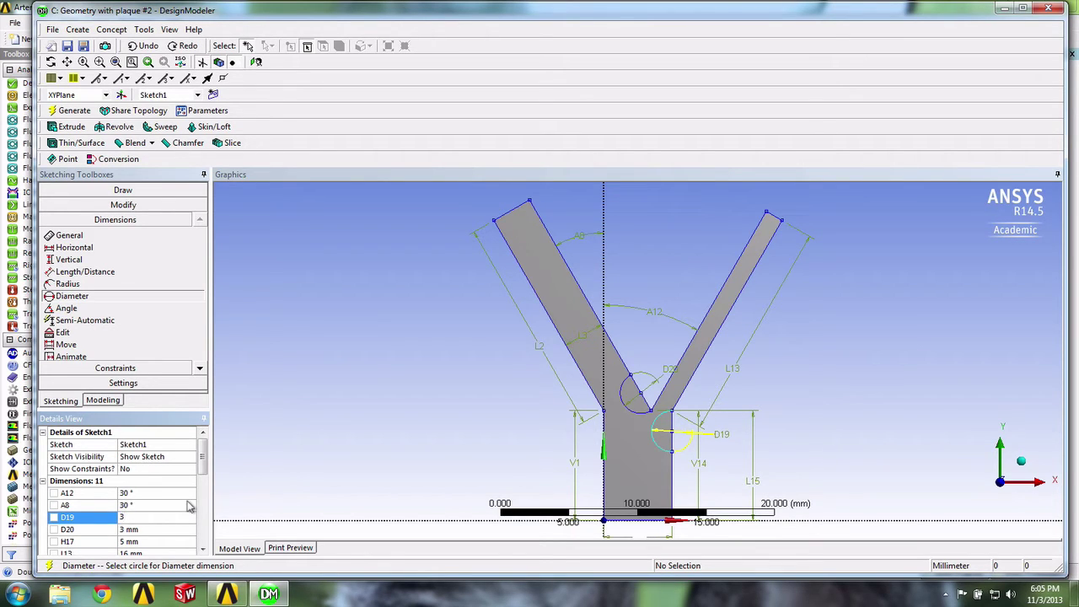
# Place a construction point beside the left arm–stem corner of the Y.
pyautogui.click(123, 190)
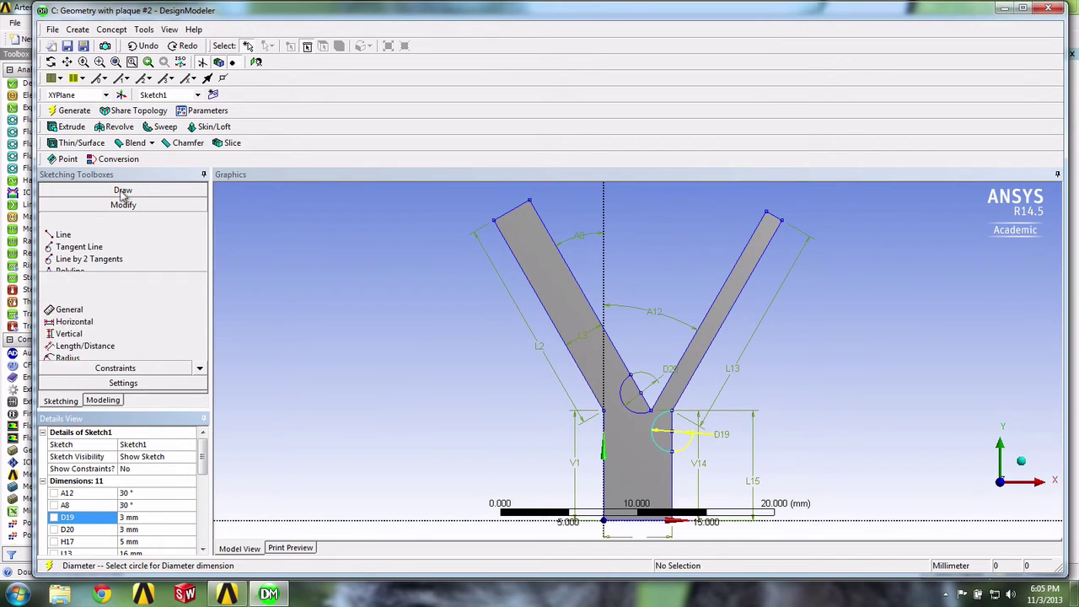
pyautogui.click(201, 339)
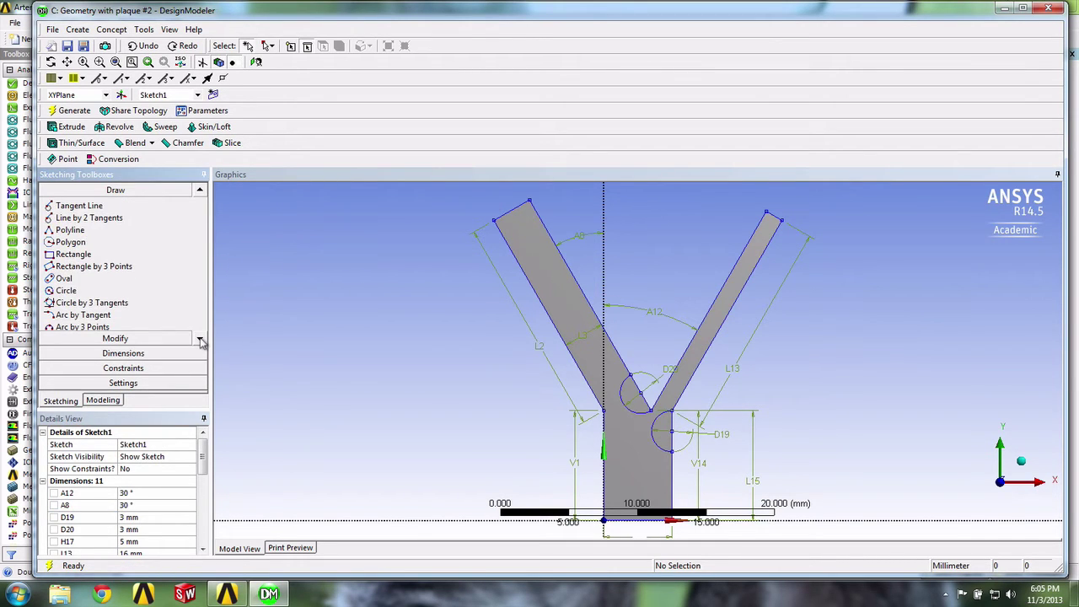
pyautogui.click(200, 339)
pyautogui.click(200, 339)
pyautogui.click(201, 339)
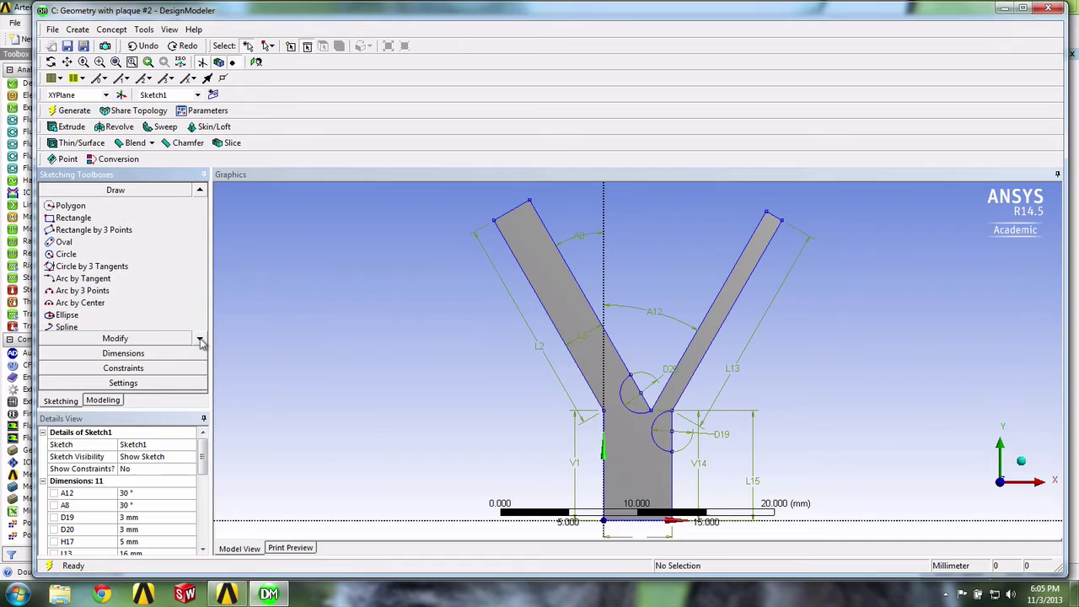
pyautogui.click(107, 317)
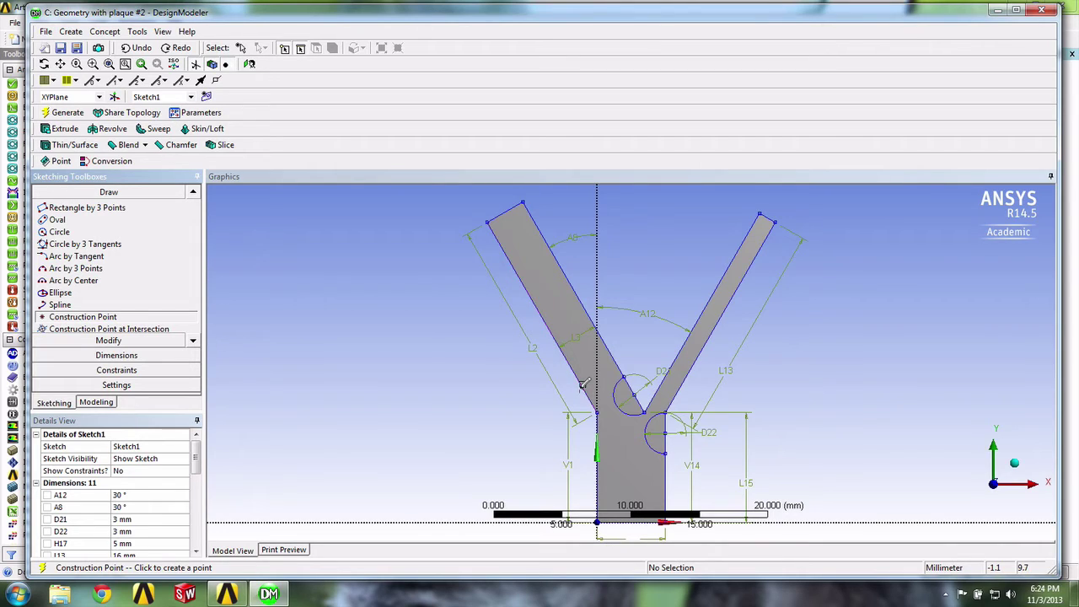
pyautogui.click(595, 411)
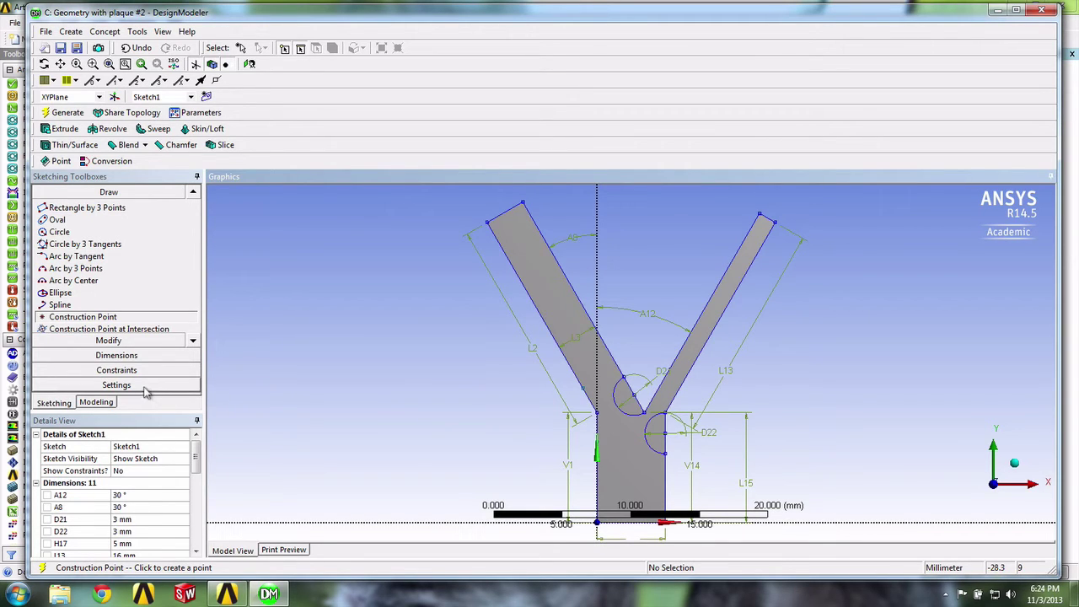
# Add length dimensions L25 on the left arm edge and L26 on the stem edge.
pyautogui.click(113, 361)
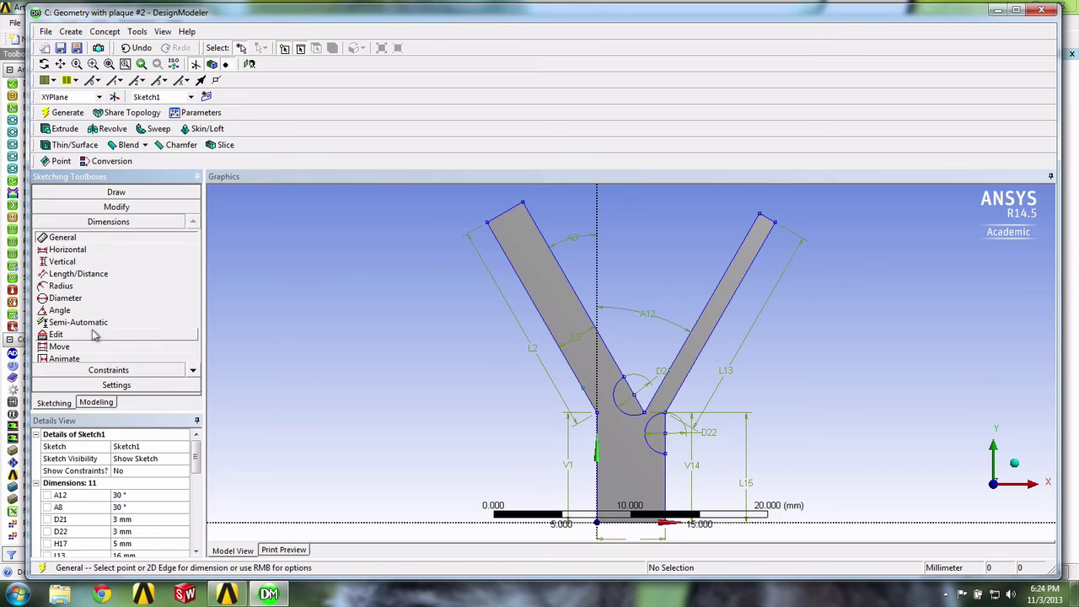
pyautogui.click(78, 273)
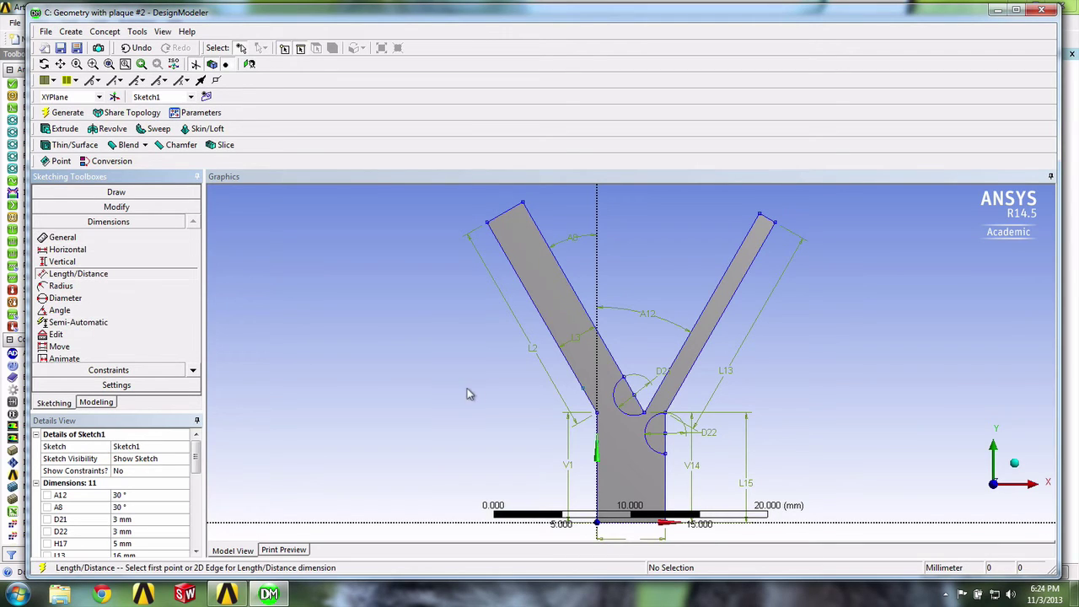
pyautogui.click(600, 408)
pyautogui.click(574, 392)
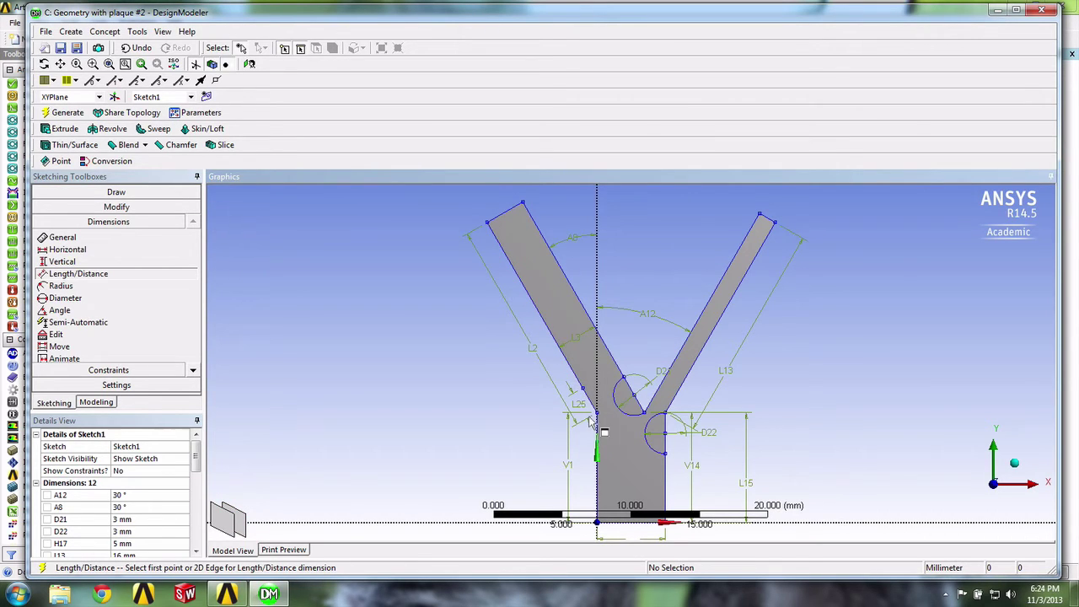
pyautogui.click(600, 425)
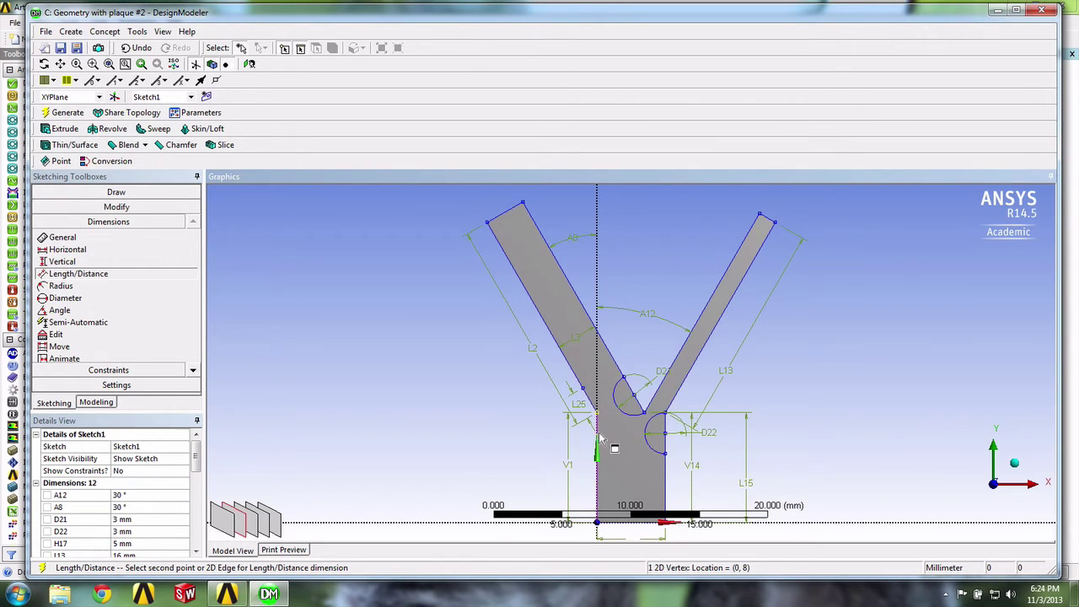
pyautogui.click(597, 451)
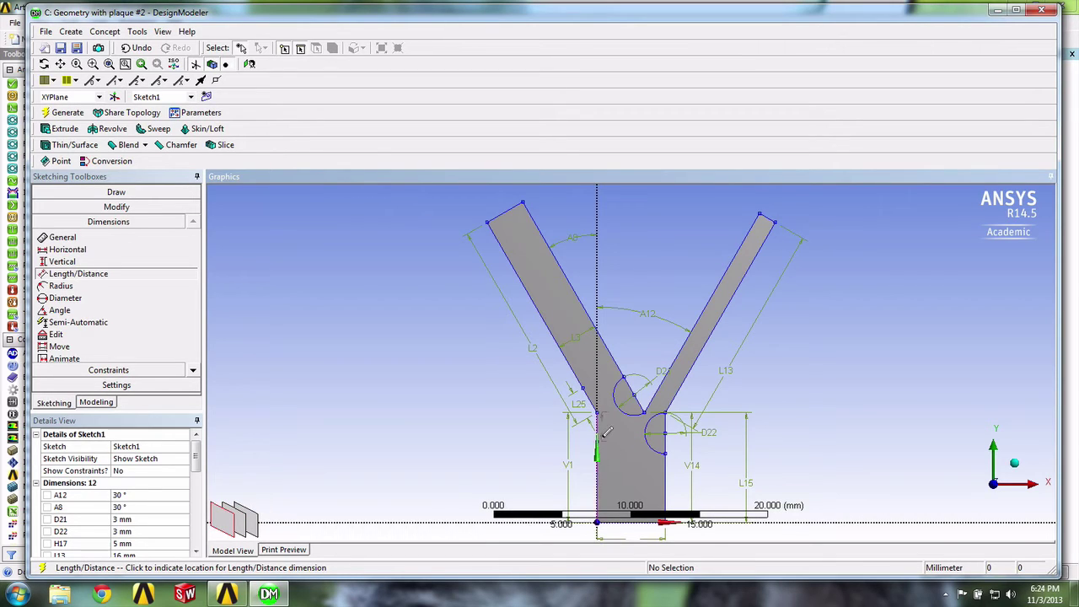
pyautogui.click(611, 430)
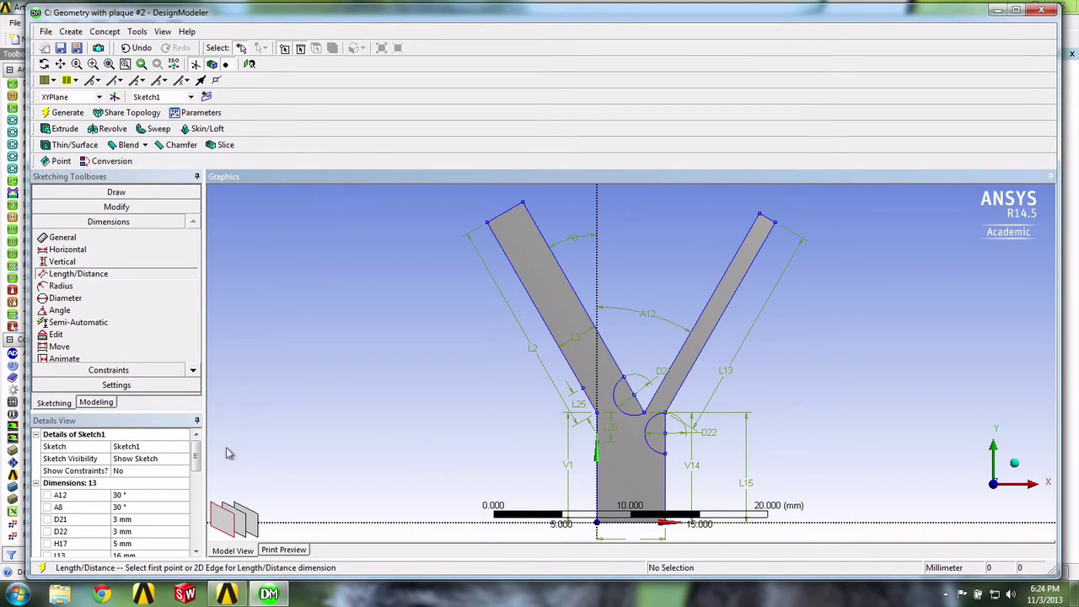
# Set L25 and L26 both to 3 mm.
pyautogui.moveTo(195, 448); pyautogui.dragTo(195, 474)
pyautogui.click(138, 520)
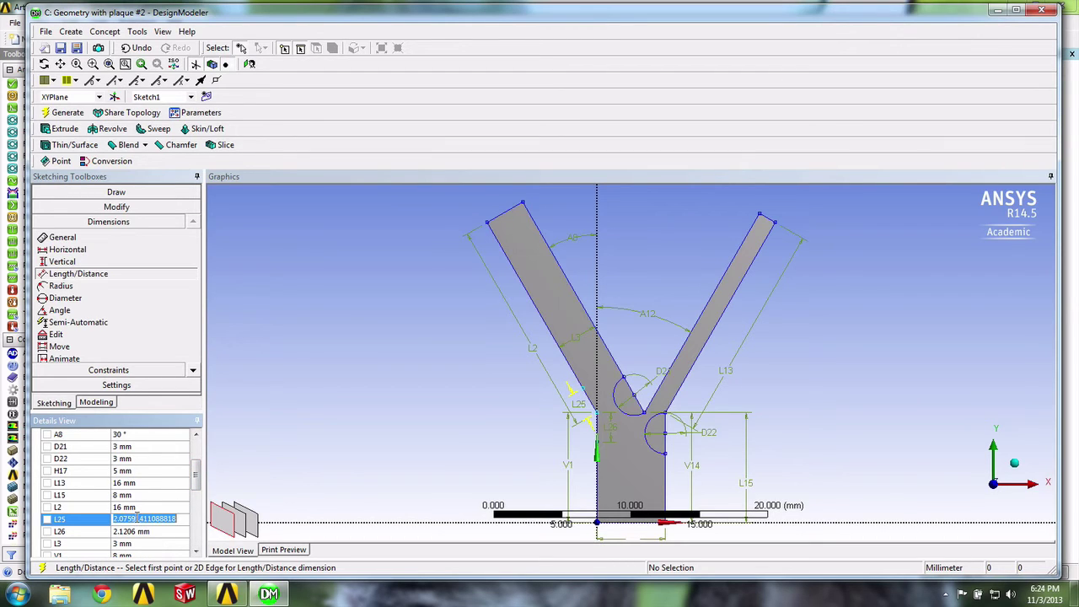
pyautogui.write('3')
pyautogui.click(145, 531)
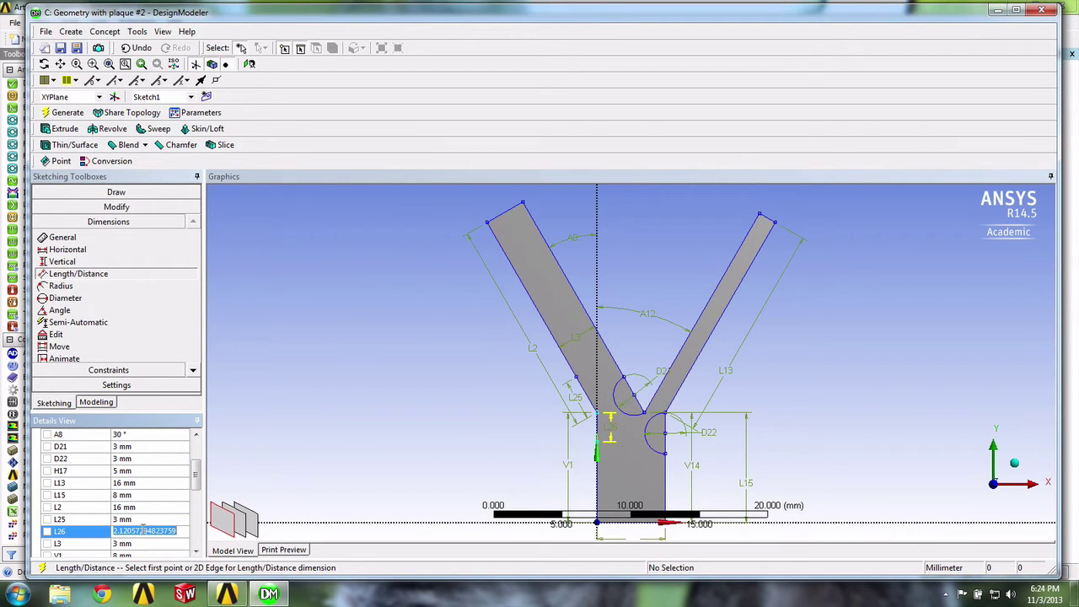
pyautogui.write('3')
pyautogui.press('Return')
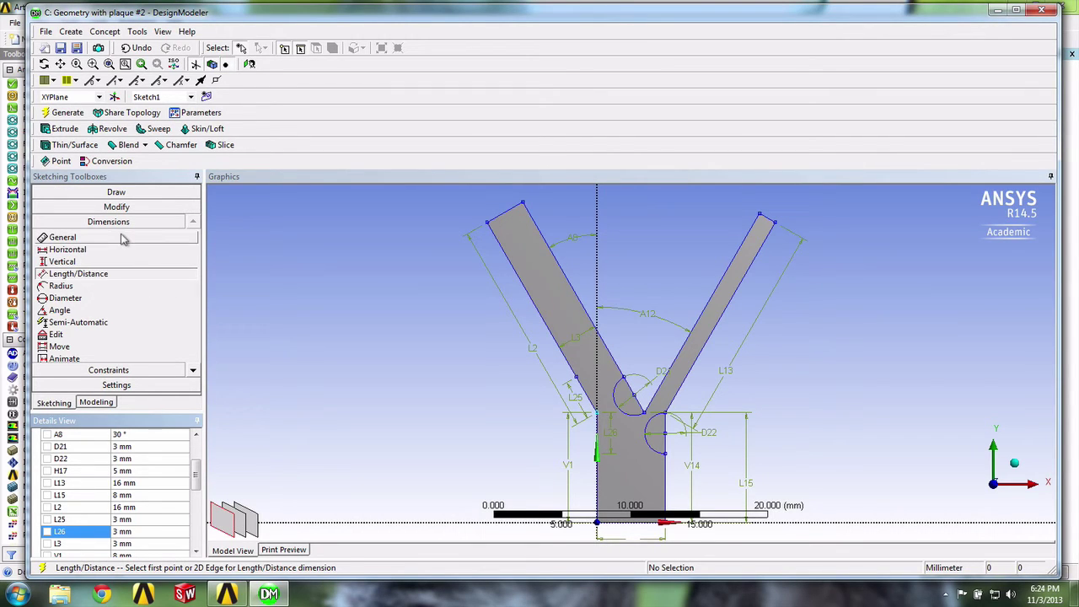
# Draw a short line from the left junction vertex across the arm–stem junction.
pyautogui.click(115, 193)
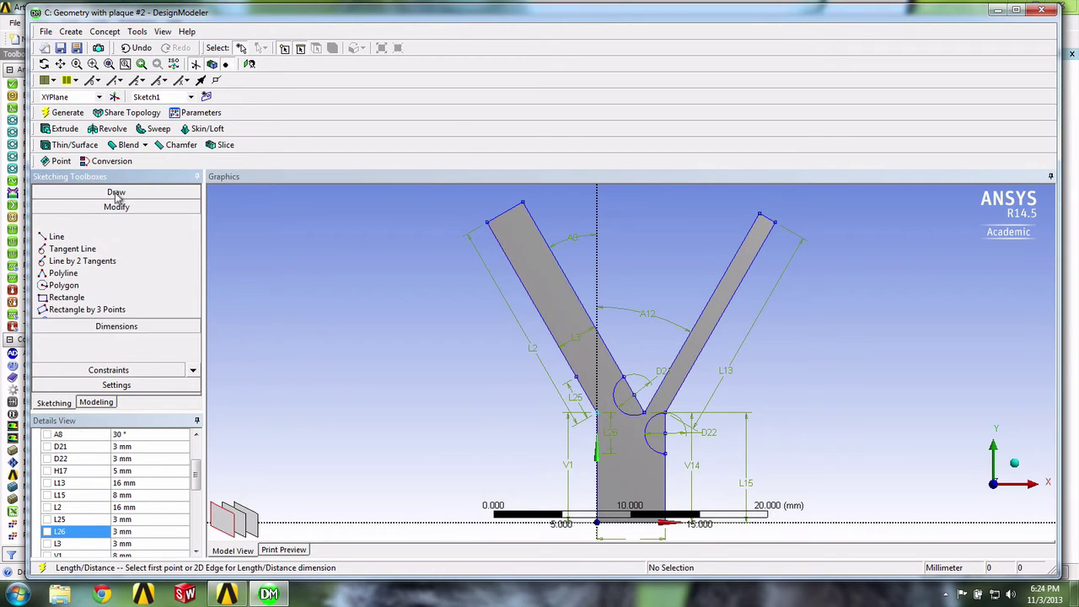
pyautogui.click(74, 209)
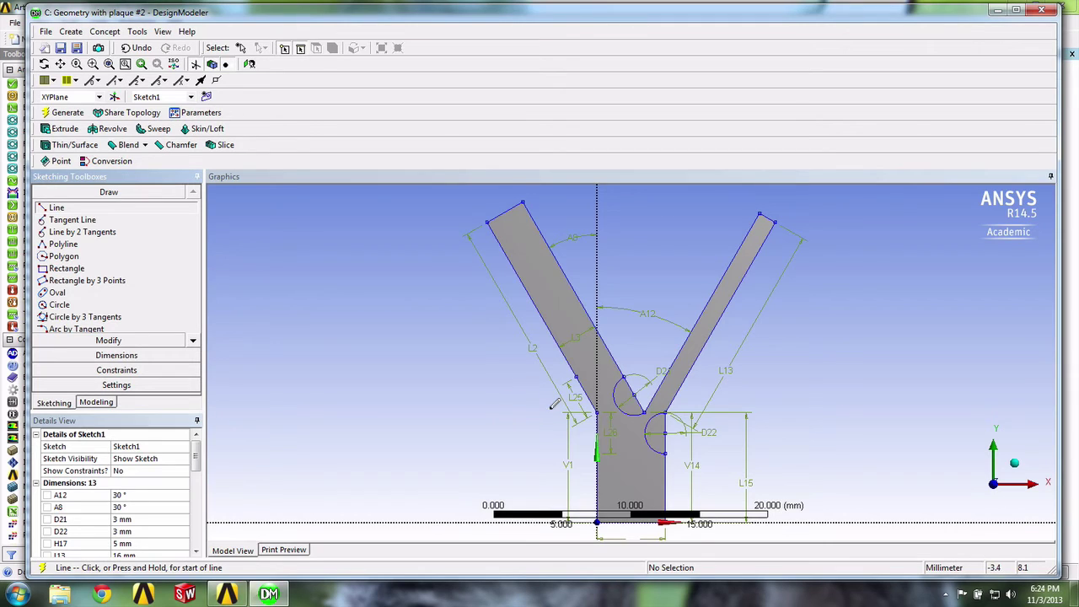
pyautogui.click(597, 409)
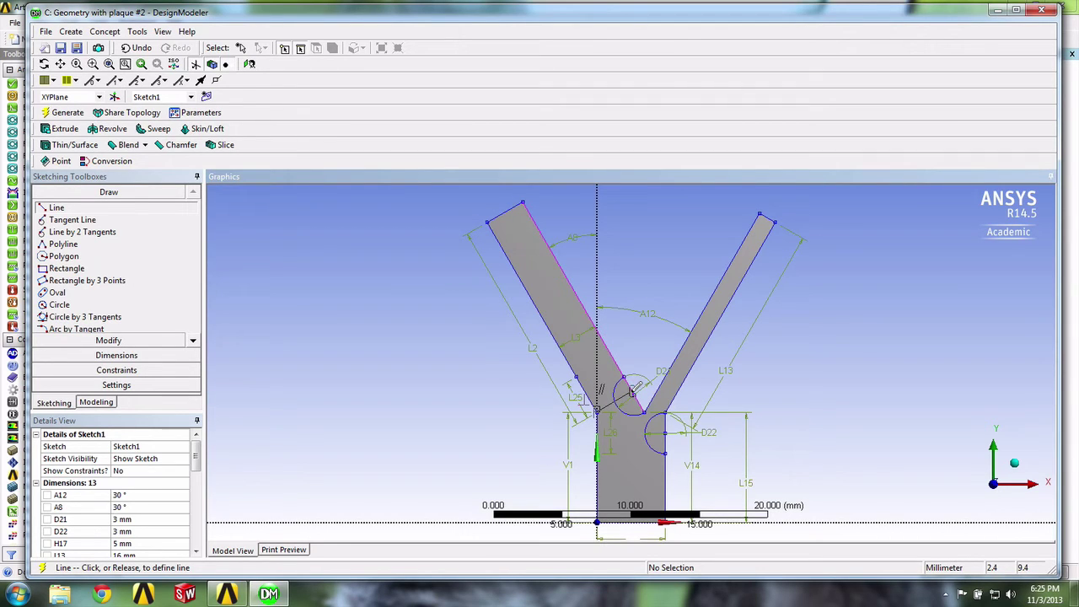
pyautogui.click(633, 389)
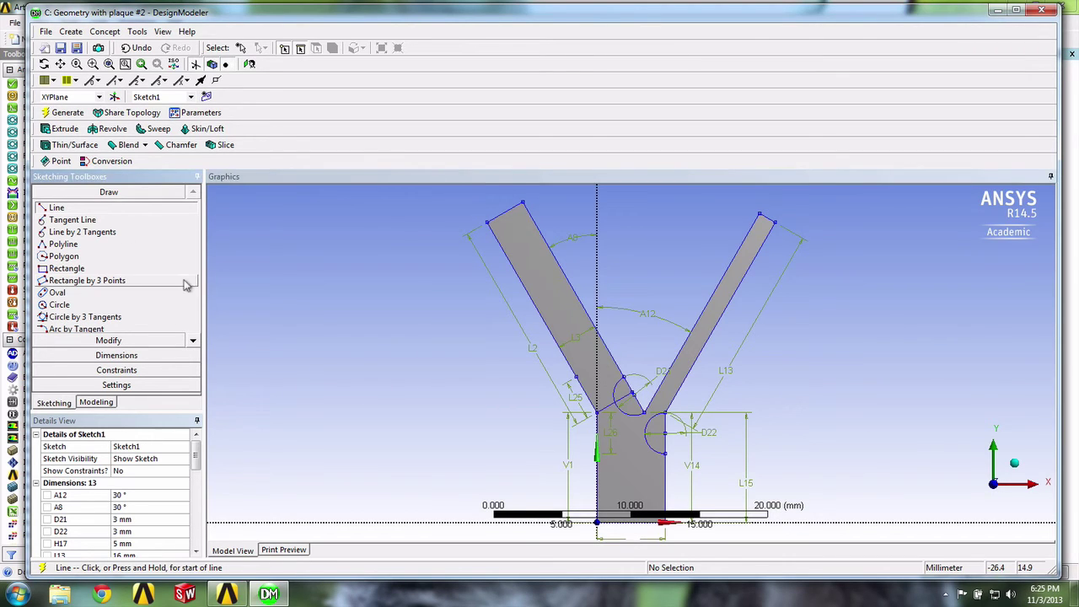
# Place a second construction point at the left arm–stem junction.
pyautogui.click(192, 342)
pyautogui.click(192, 342)
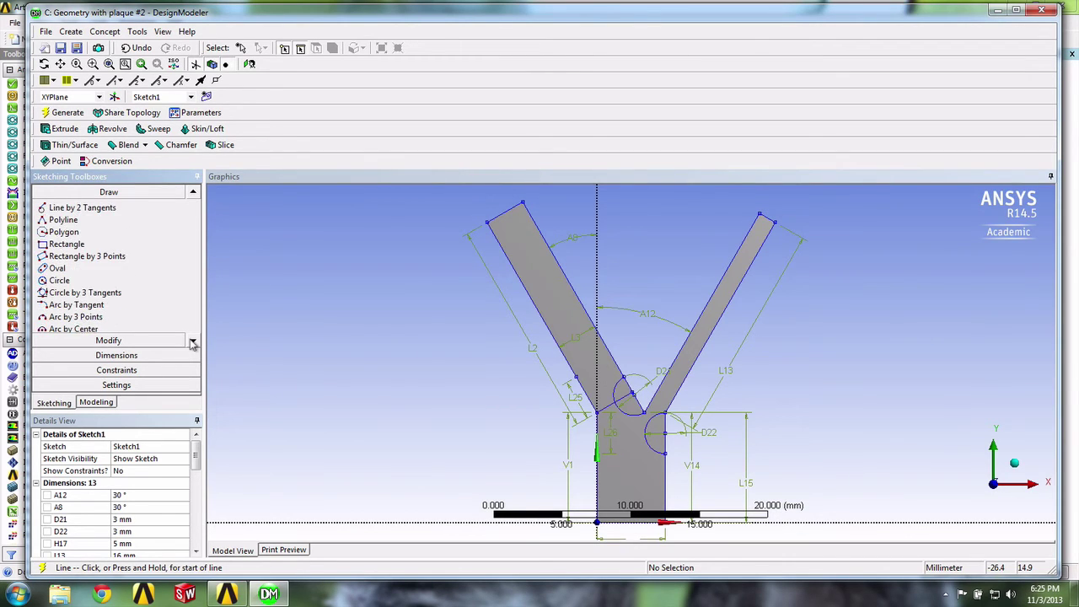
pyautogui.click(192, 342)
pyautogui.click(192, 342)
pyautogui.click(193, 343)
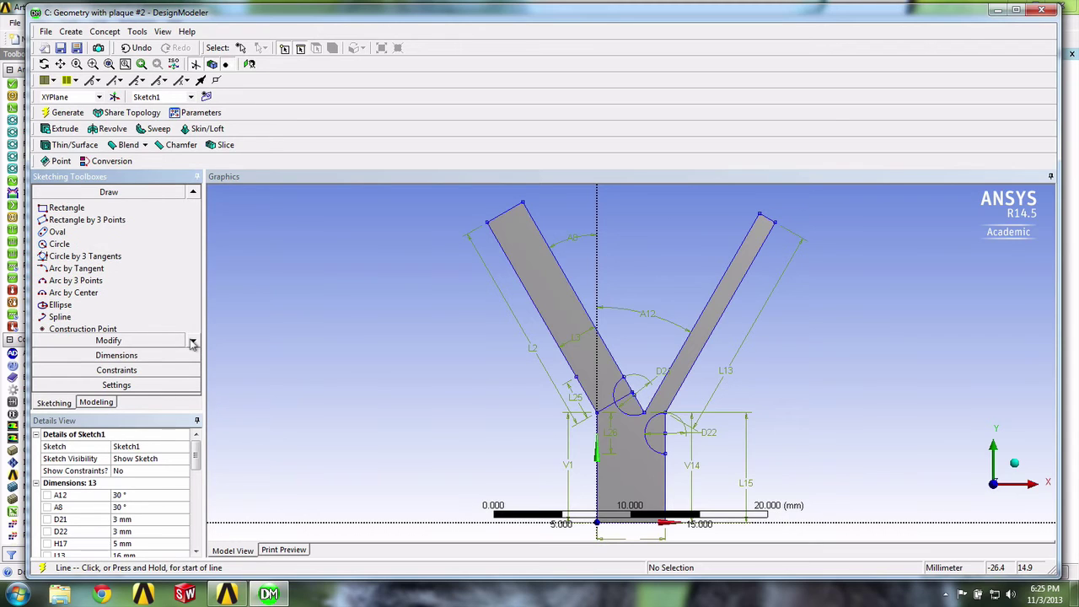
pyautogui.click(108, 330)
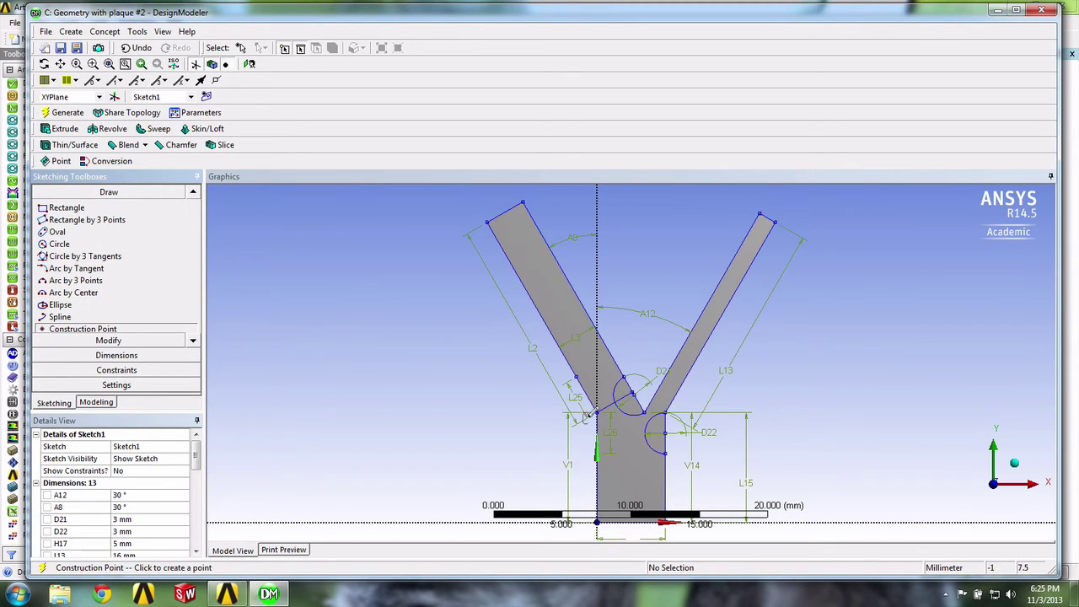
pyautogui.click(605, 404)
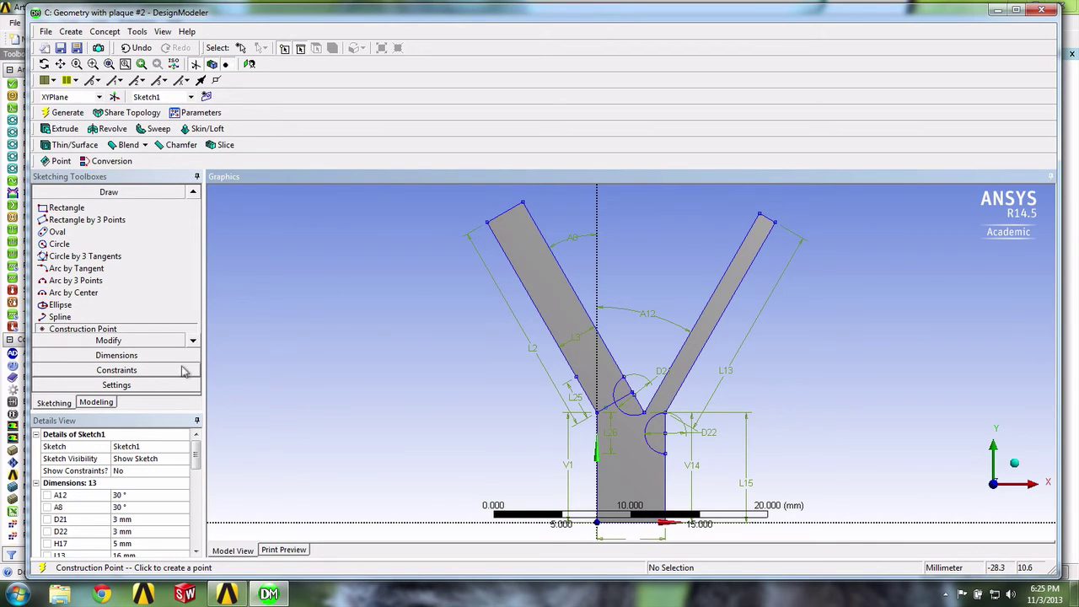
# Dimension the short junction line as L27 and set it to 1 mm.
pyautogui.click(99, 356)
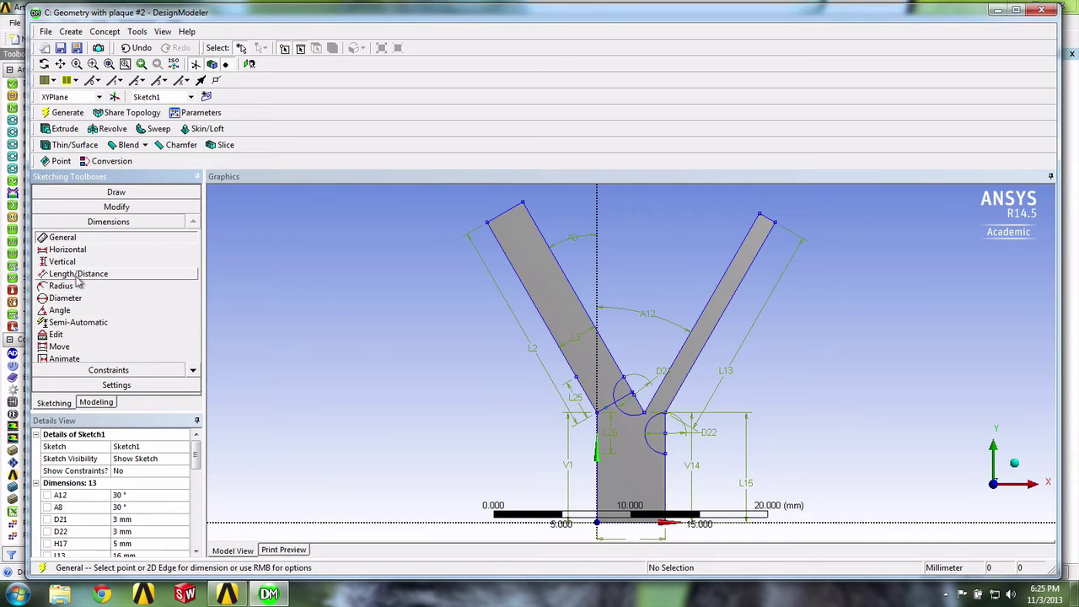
pyautogui.click(78, 276)
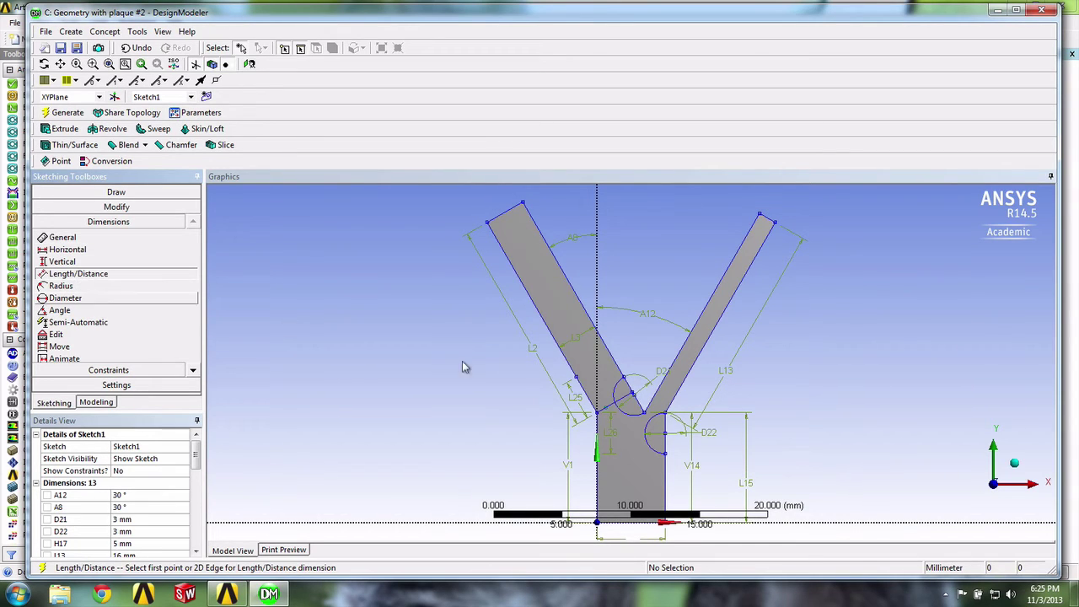
pyautogui.click(603, 411)
pyautogui.click(602, 415)
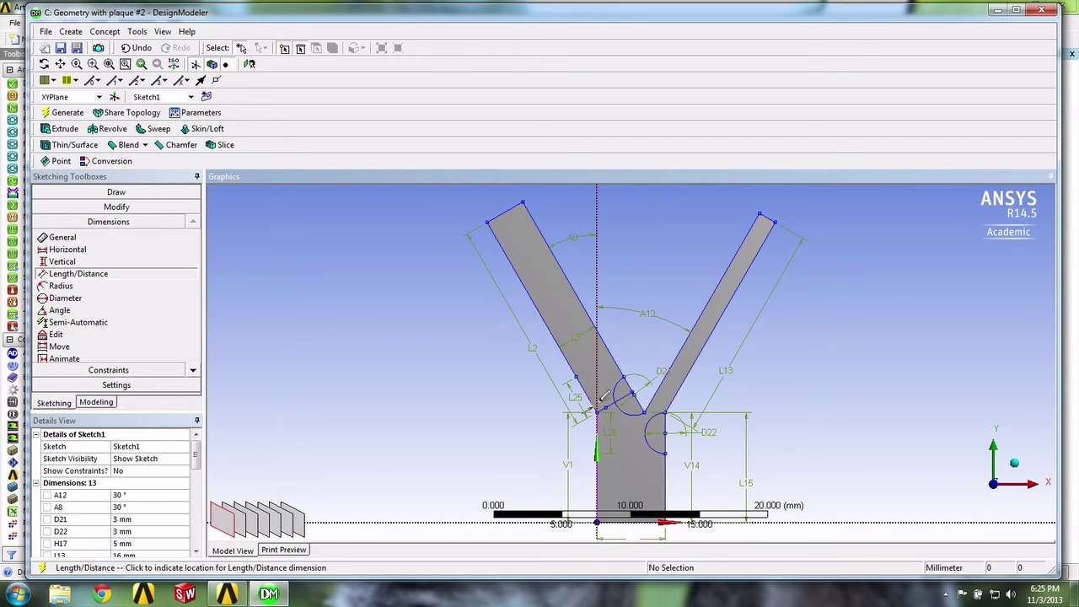
pyautogui.click(602, 388)
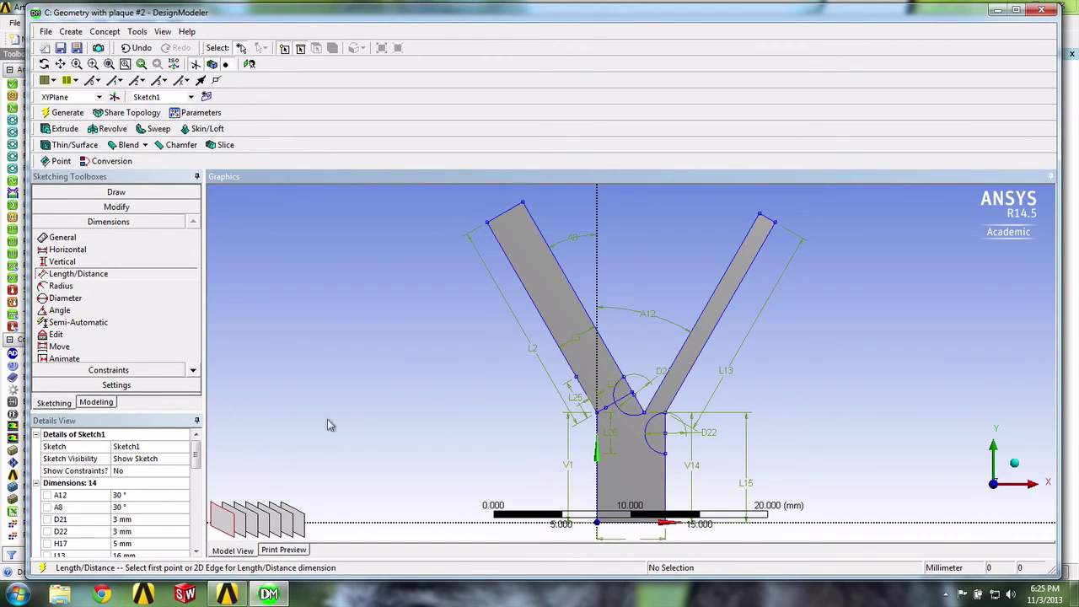
pyautogui.moveTo(193, 453); pyautogui.dragTo(195, 481)
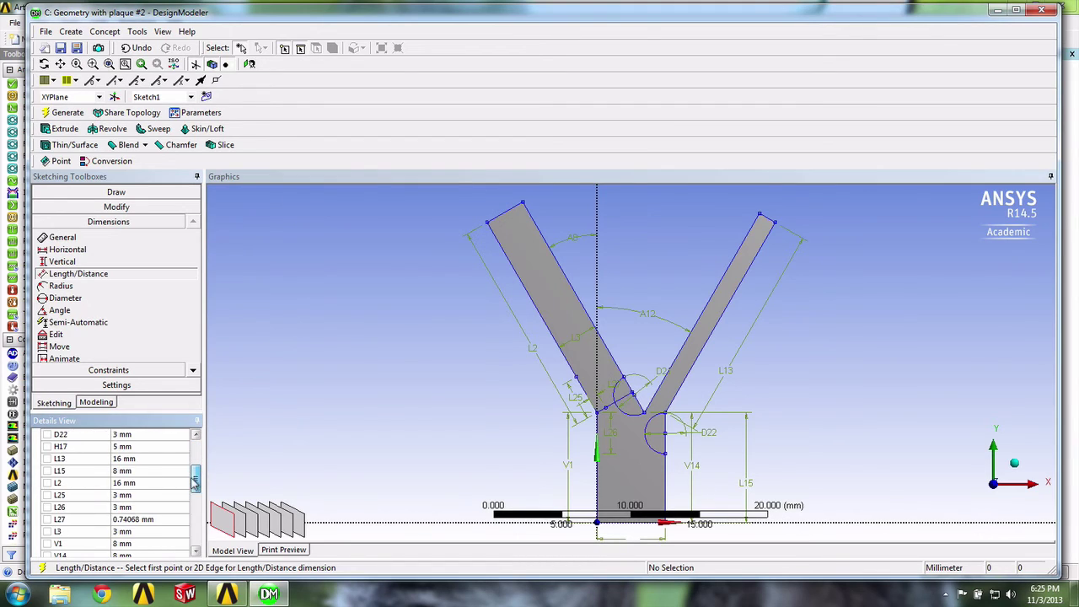
pyautogui.click(166, 517)
pyautogui.write('1')
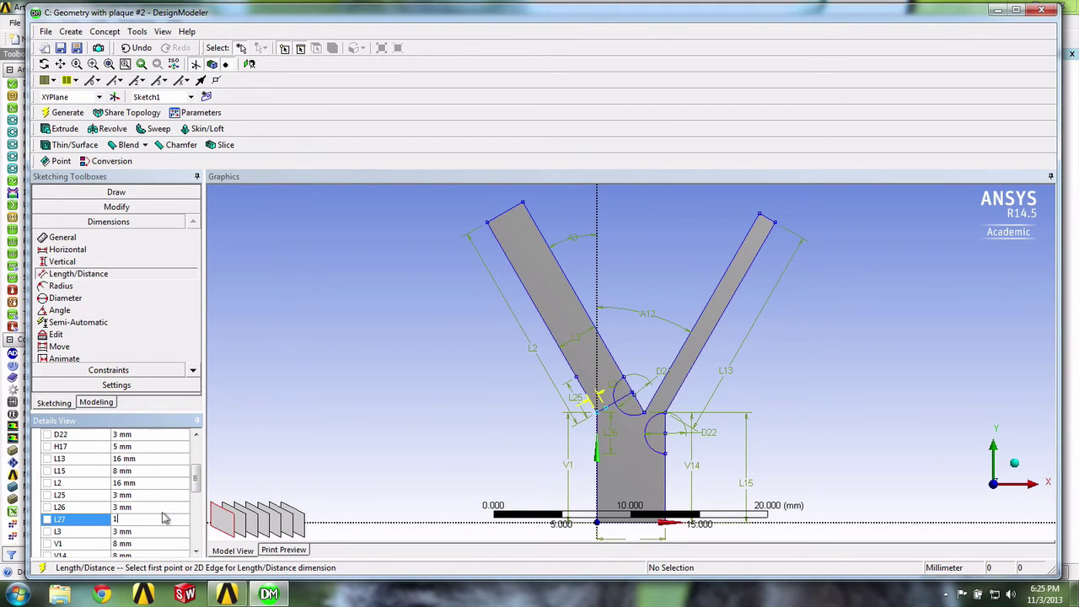
pyautogui.press('Return')
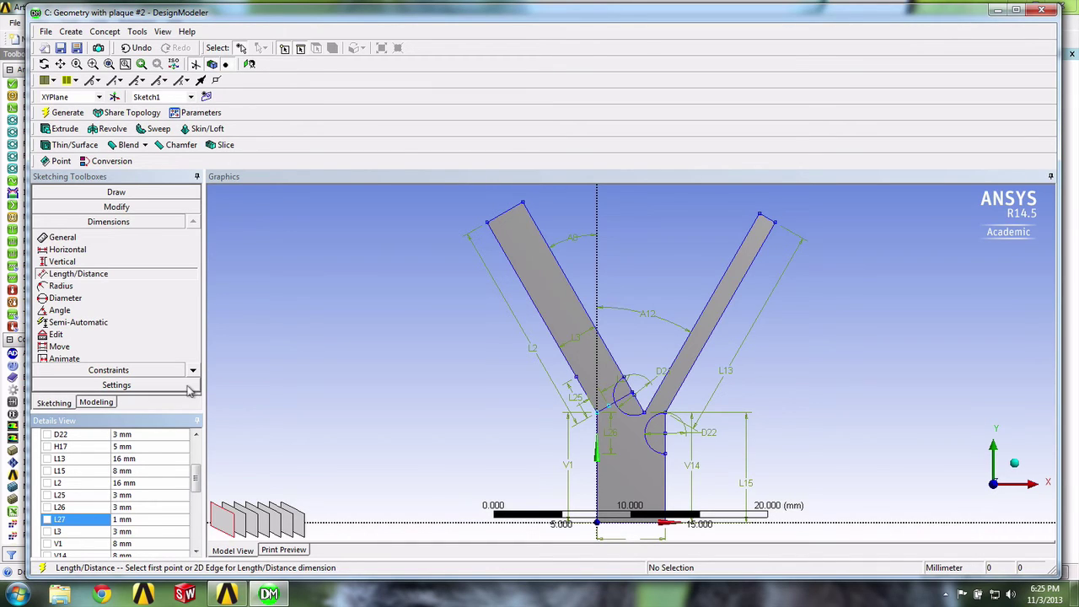
# Draw a three-point spline from the left inner vertex down the trunk's left wall and finish it.
pyautogui.click(129, 196)
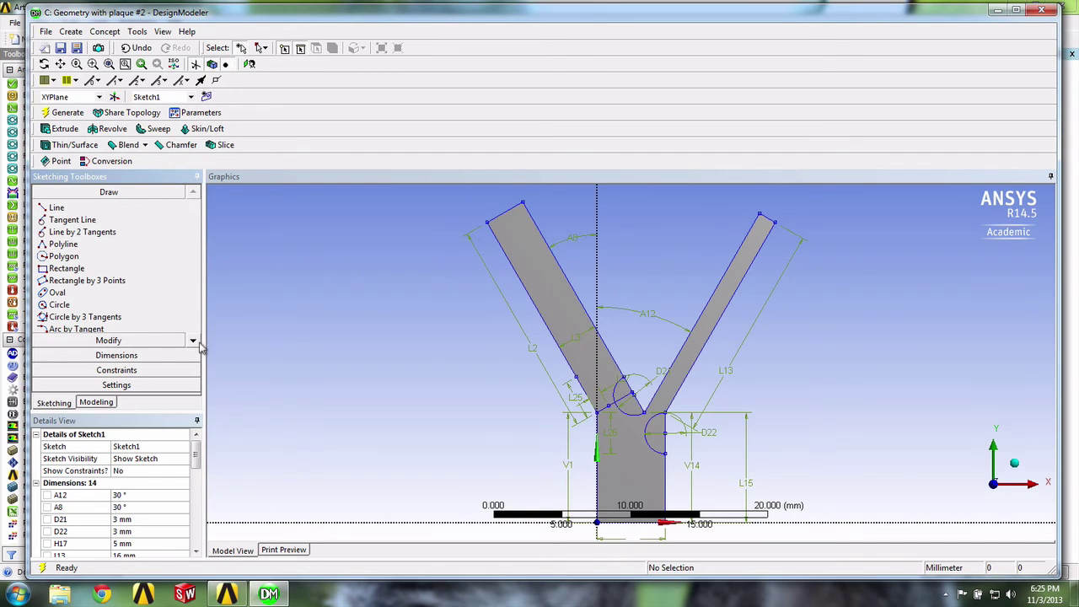
pyautogui.click(193, 341)
pyautogui.click(193, 342)
pyautogui.click(193, 342)
pyautogui.click(193, 341)
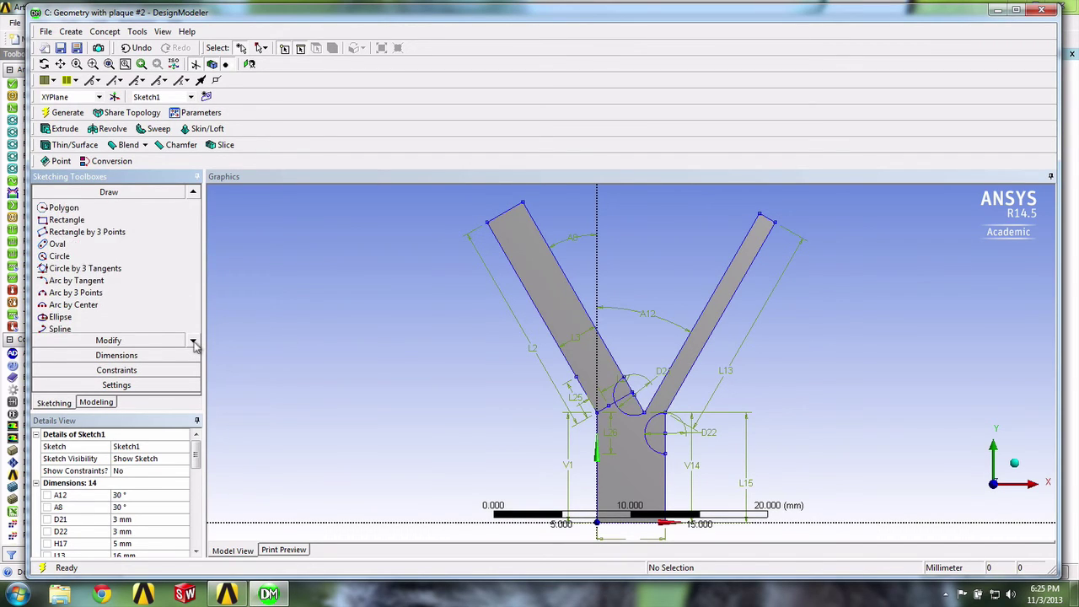
pyautogui.click(193, 342)
pyautogui.click(61, 317)
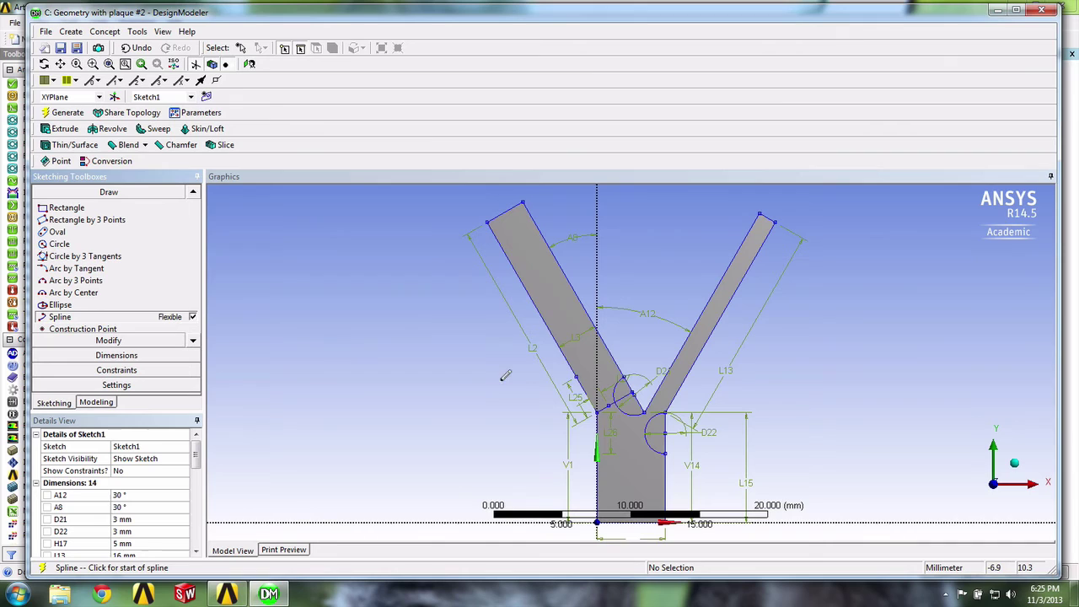
pyautogui.click(575, 372)
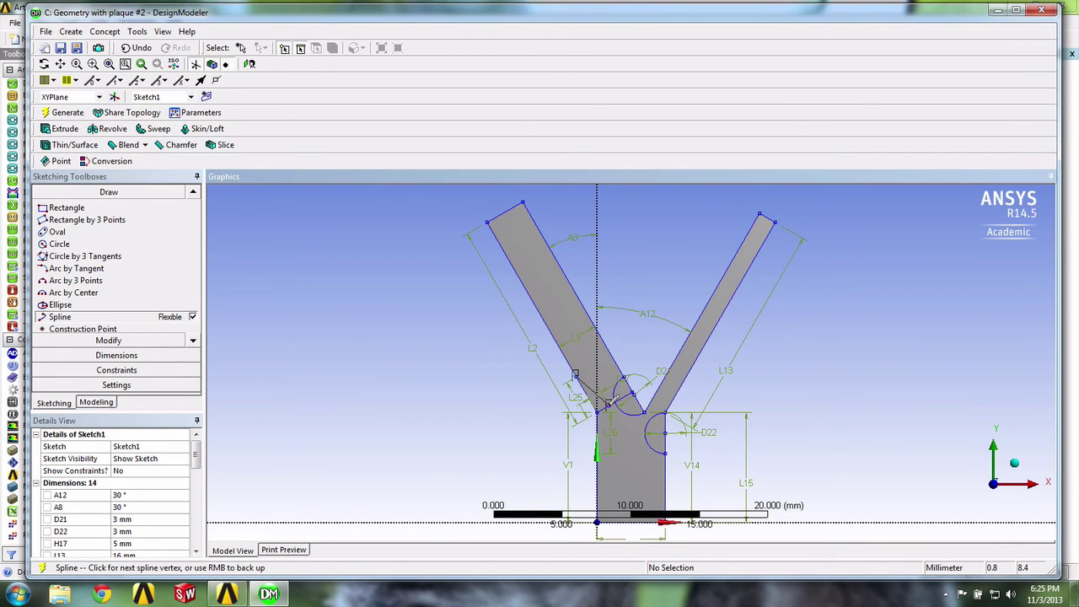
pyautogui.click(608, 402)
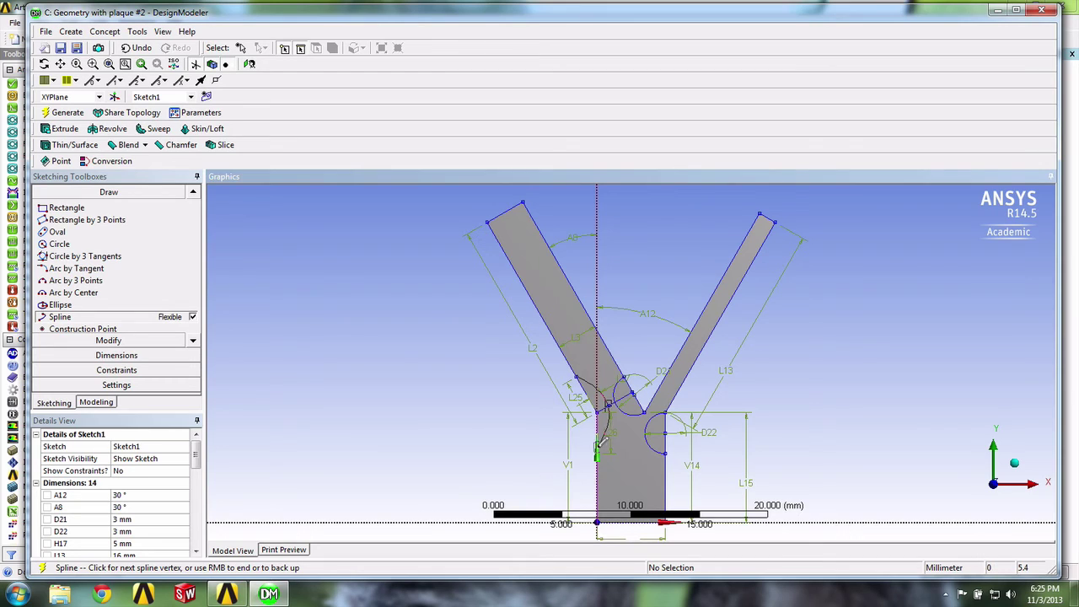
pyautogui.click(602, 442)
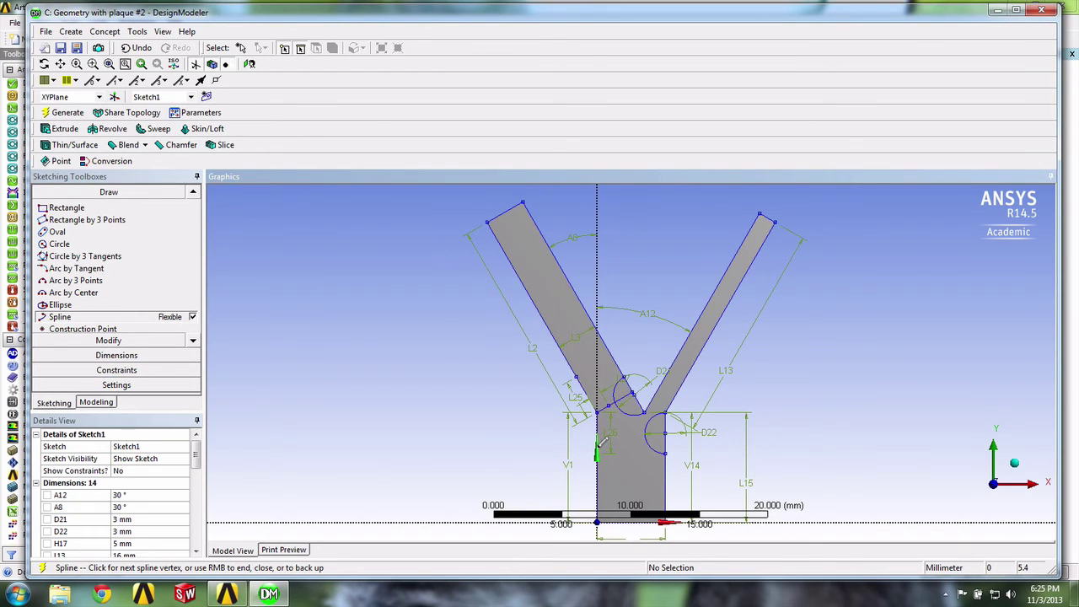
pyautogui.rightClick(550, 439)
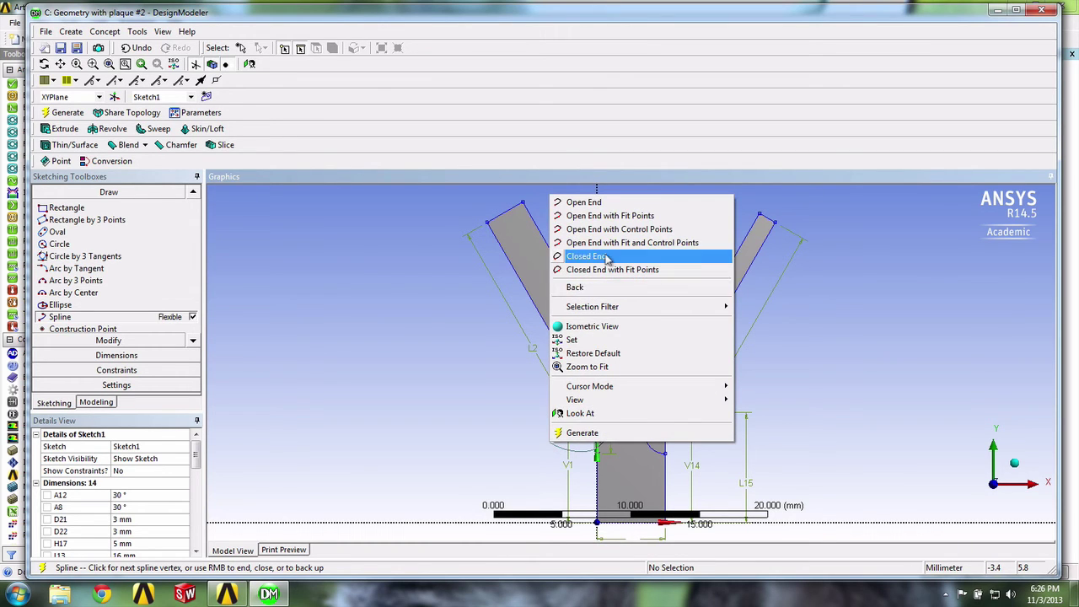
pyautogui.click(593, 203)
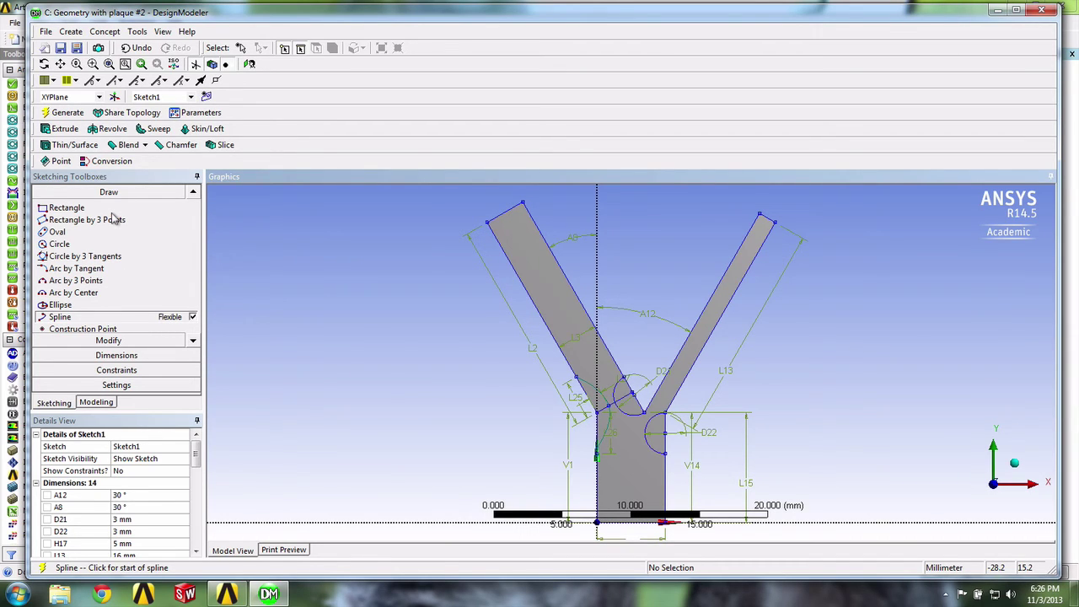
# Trim away an unwanted arc segment at the Y junction.
pyautogui.click(100, 341)
pyautogui.click(65, 261)
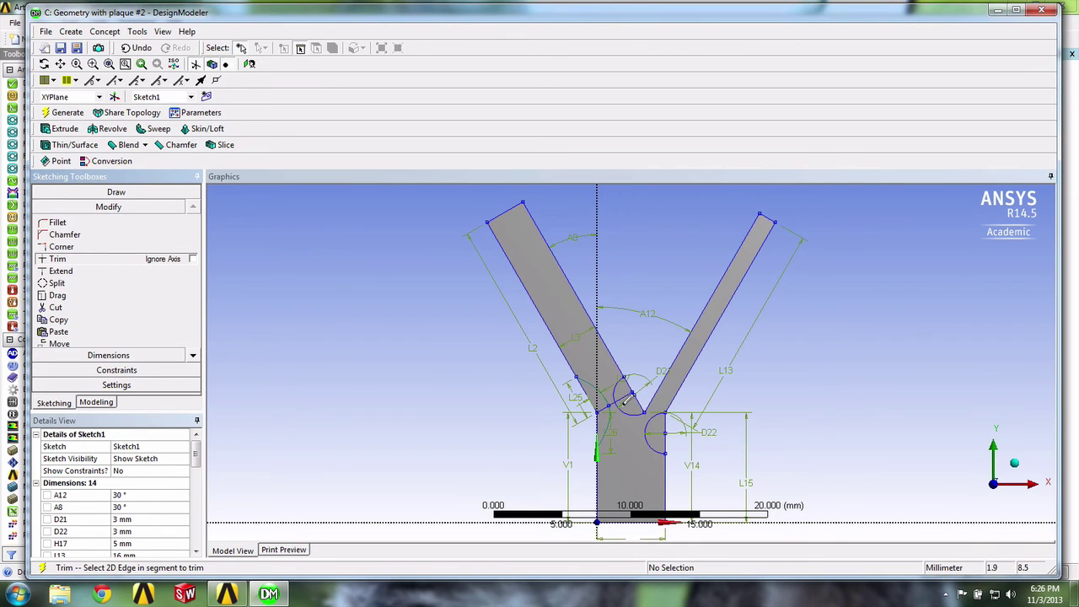
pyautogui.click(627, 393)
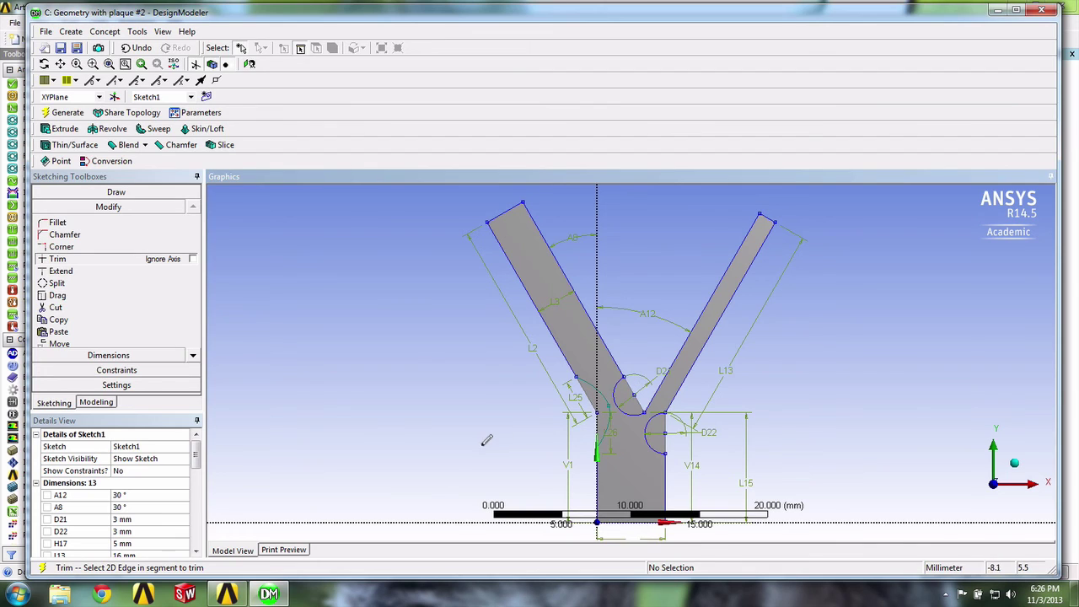
# Create Surfaces From Sketches SurfaceSk2 using Sketch1 as base object, Add Material, 0 mm thickness.
pyautogui.click(103, 403)
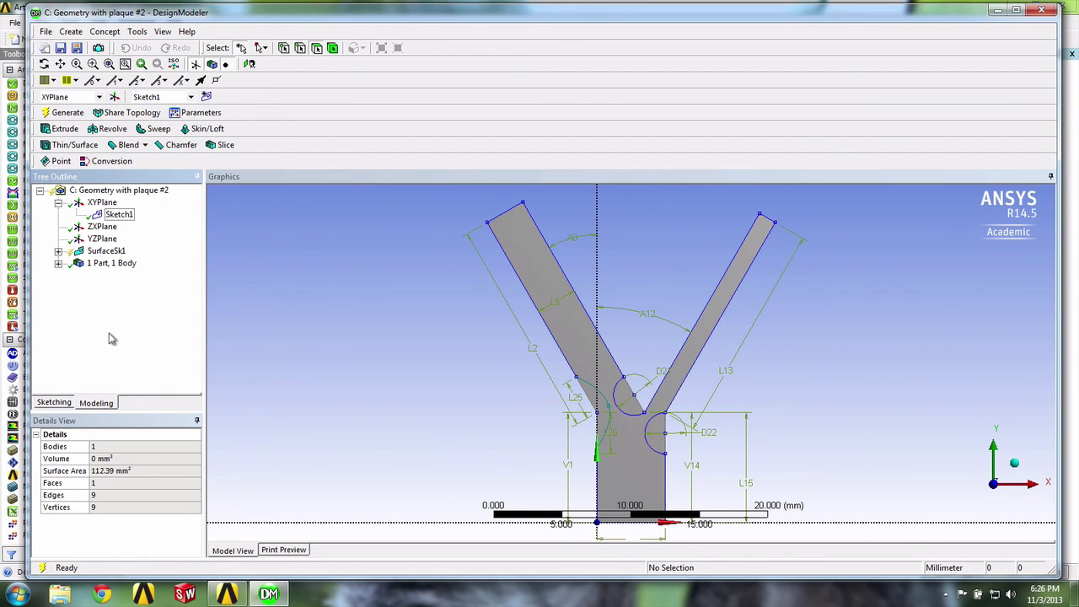
pyautogui.click(121, 217)
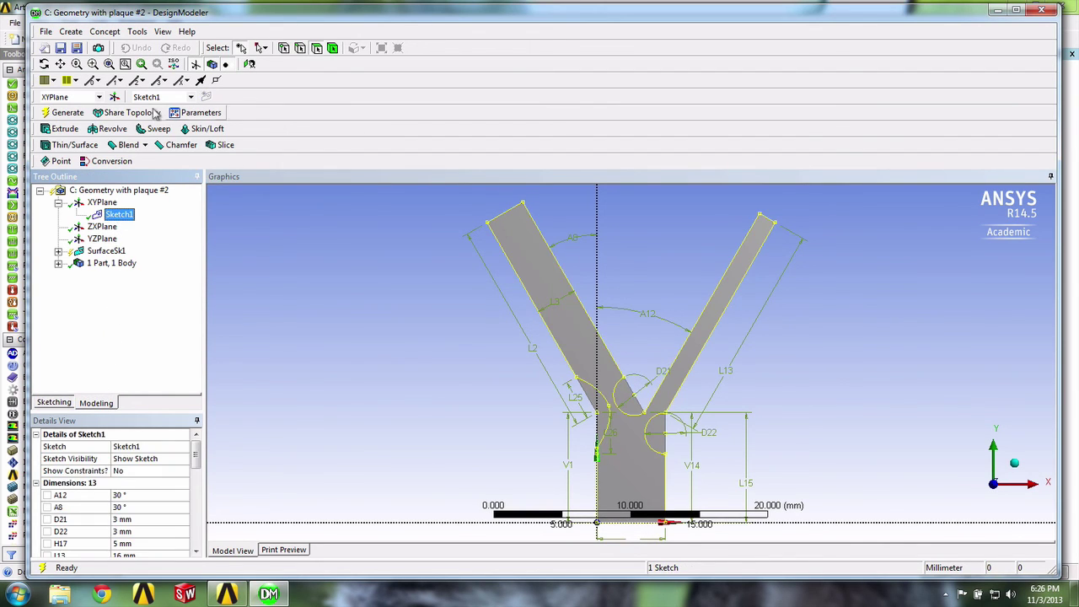
pyautogui.click(110, 32)
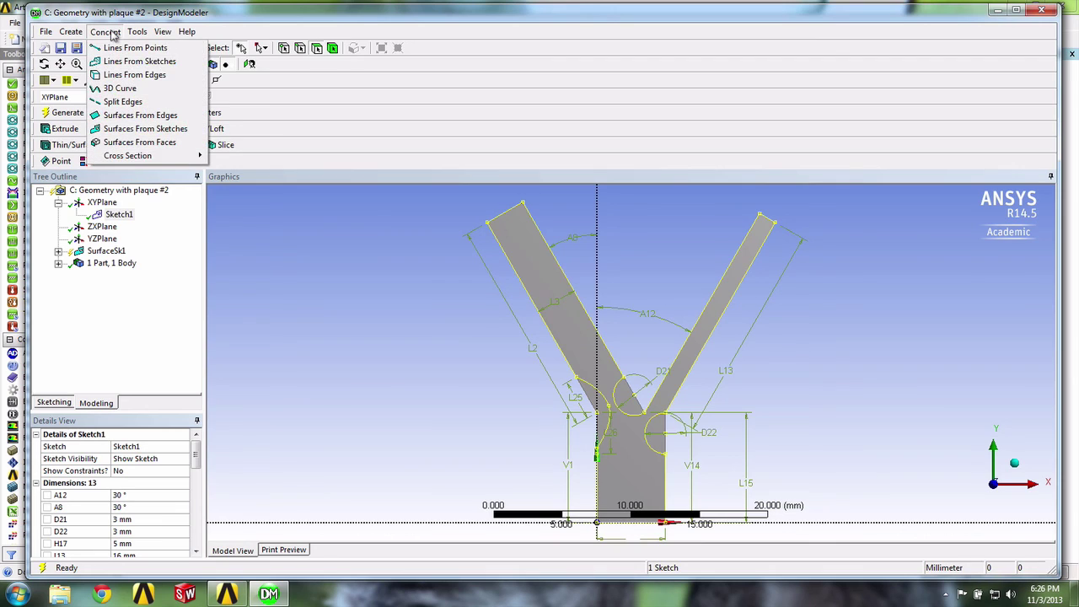
pyautogui.click(141, 128)
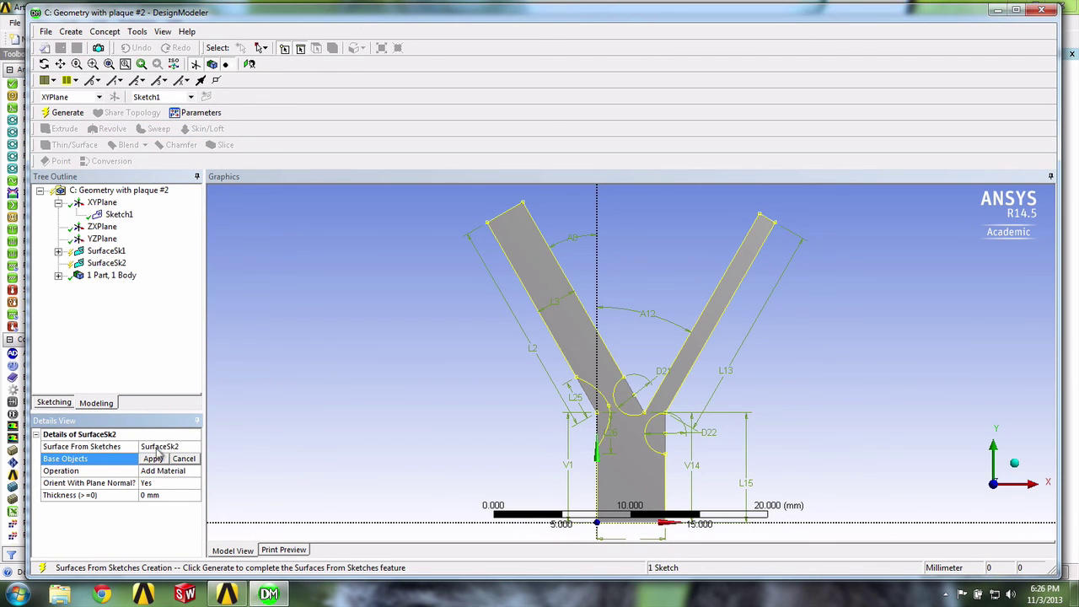
pyautogui.click(154, 459)
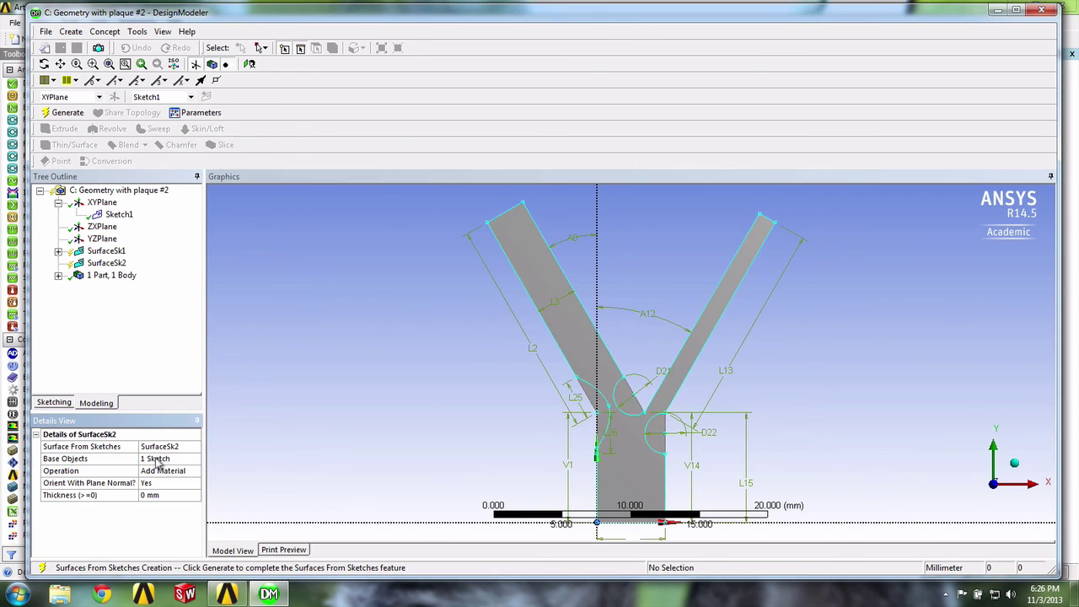
pyautogui.click(67, 113)
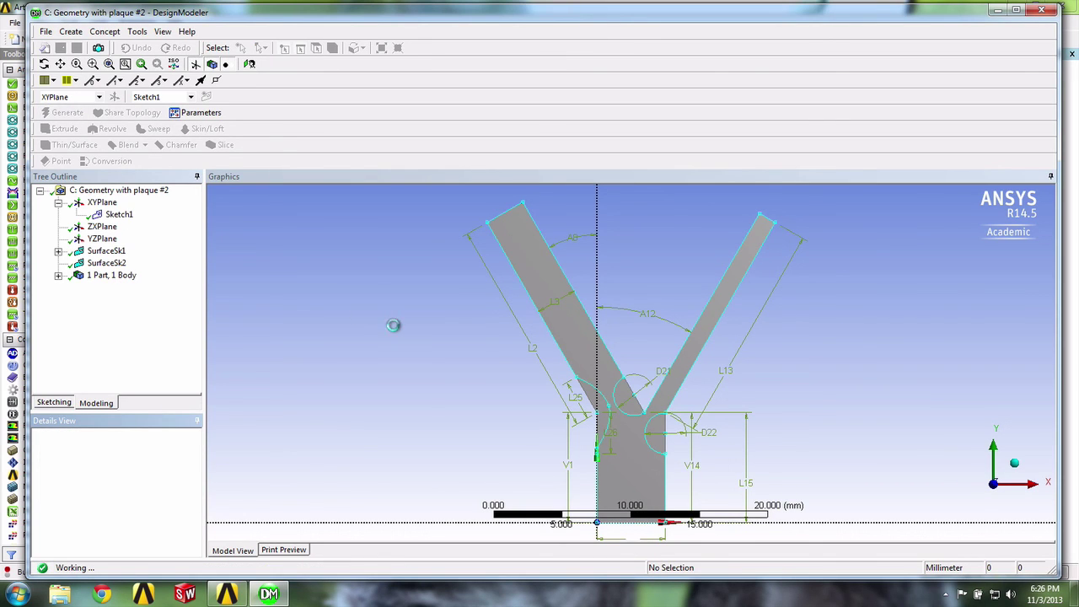